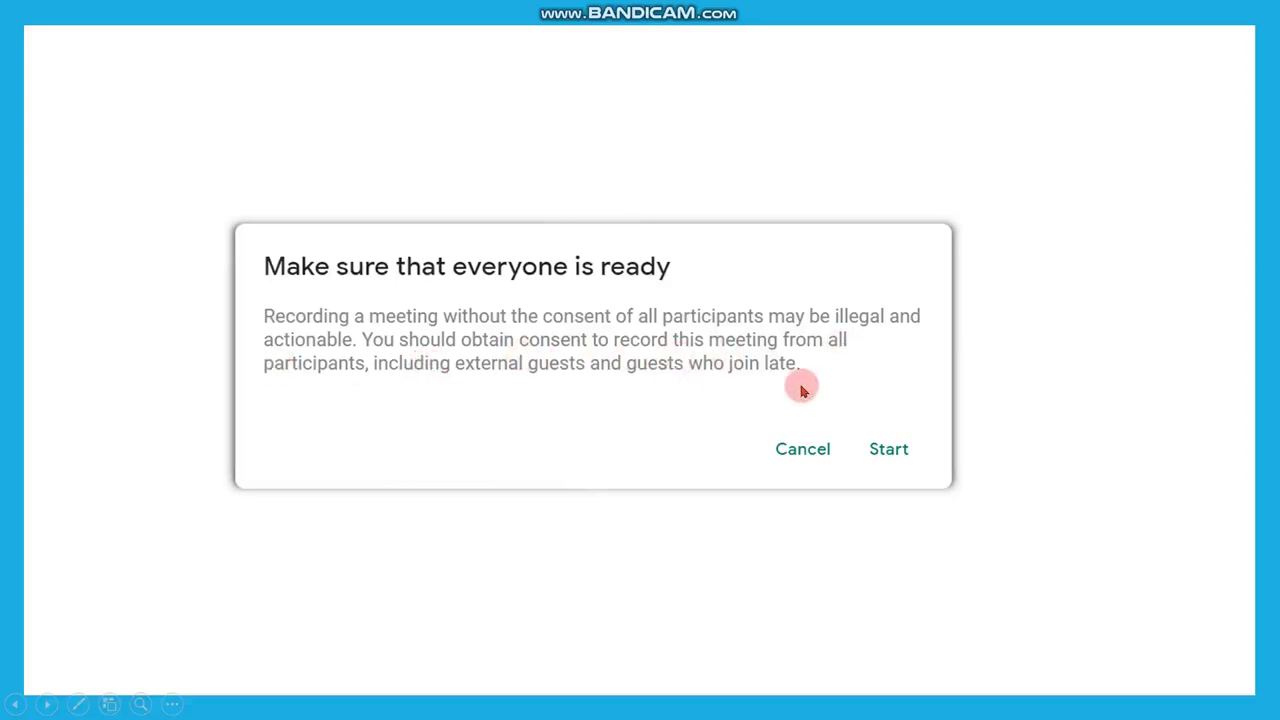
- Advance the slideshow to the slide showing the Meet recording in progress
click(872, 455)
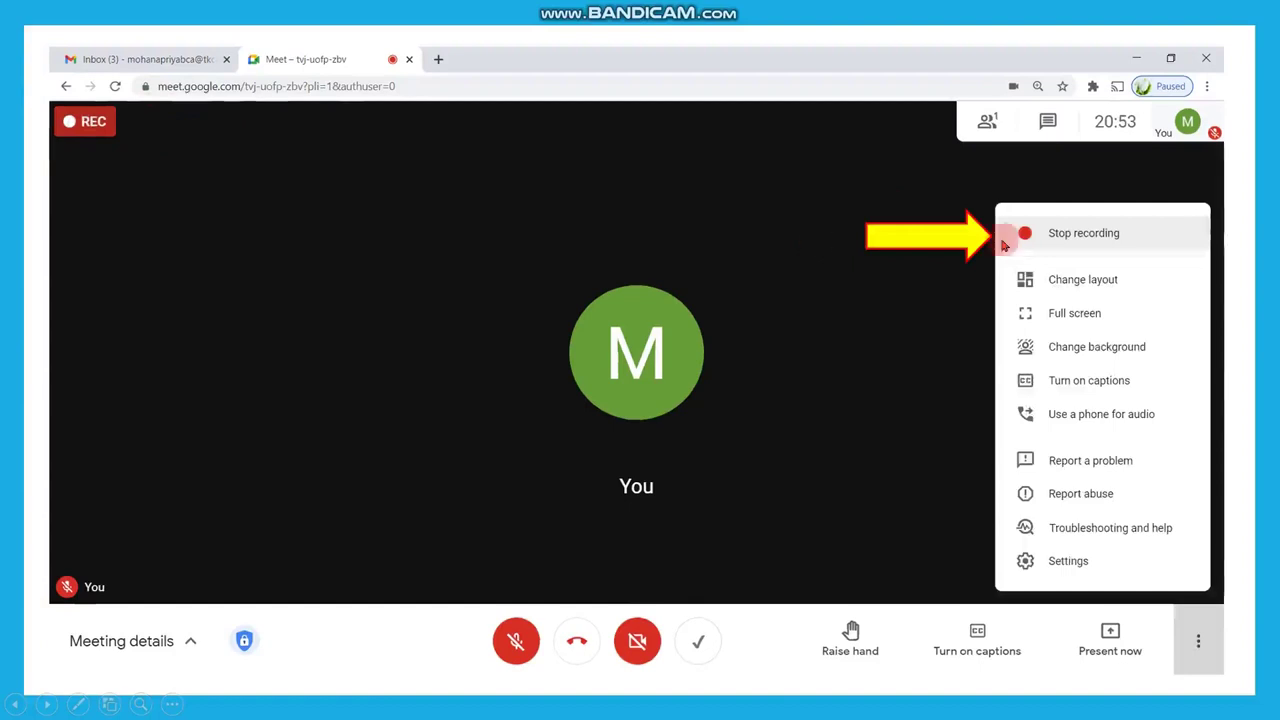
- Step to the 'Stop recording this meeting?' slide, return from the end screen, and switch windows
click(1151, 246)
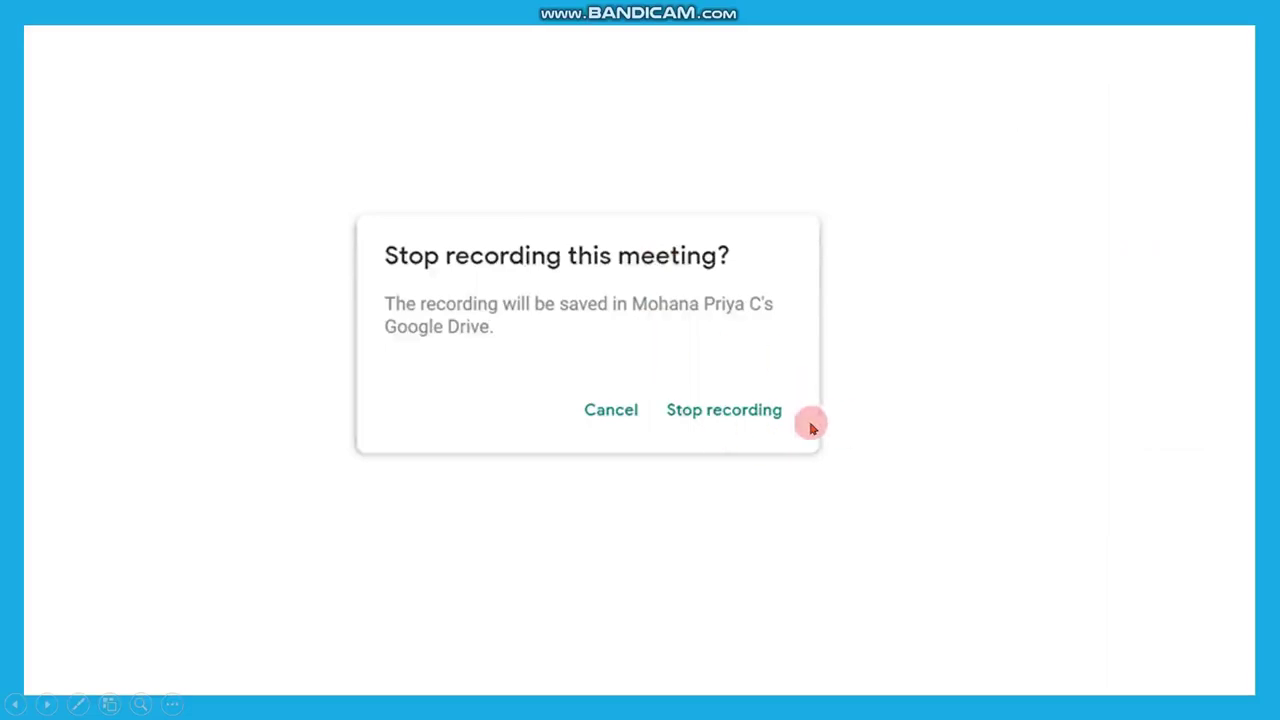
click(747, 426)
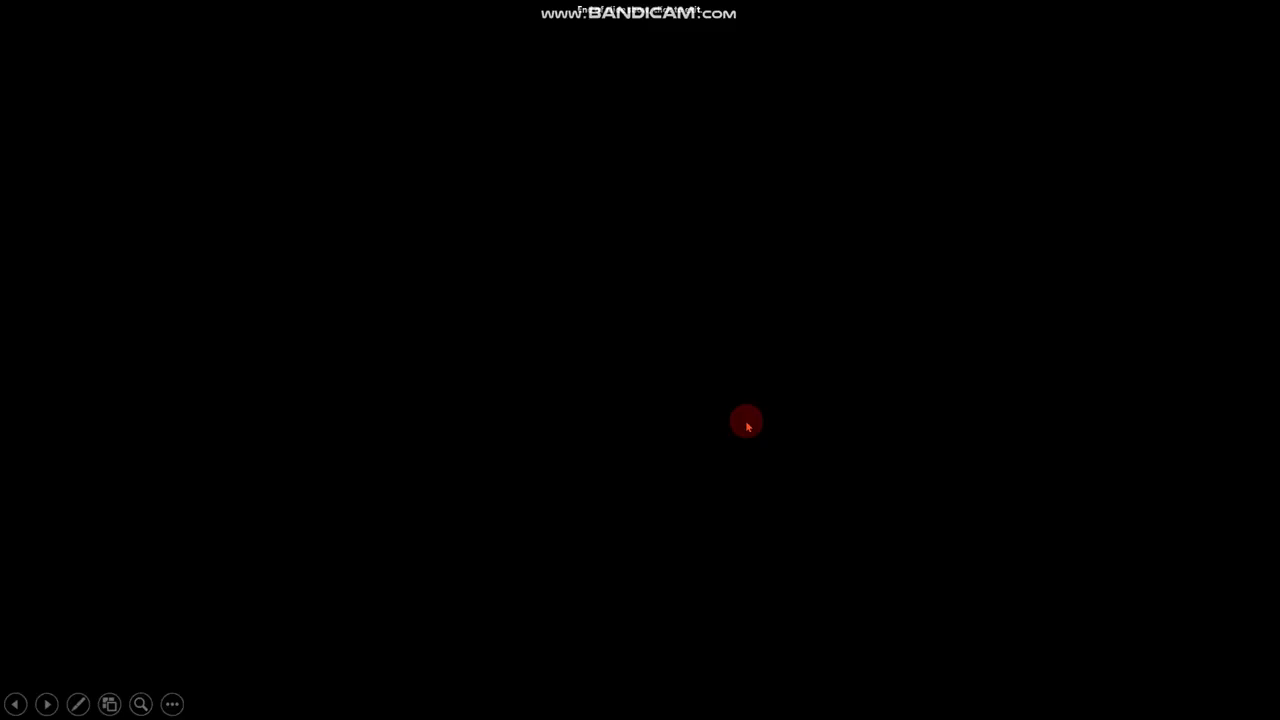
key(Left)
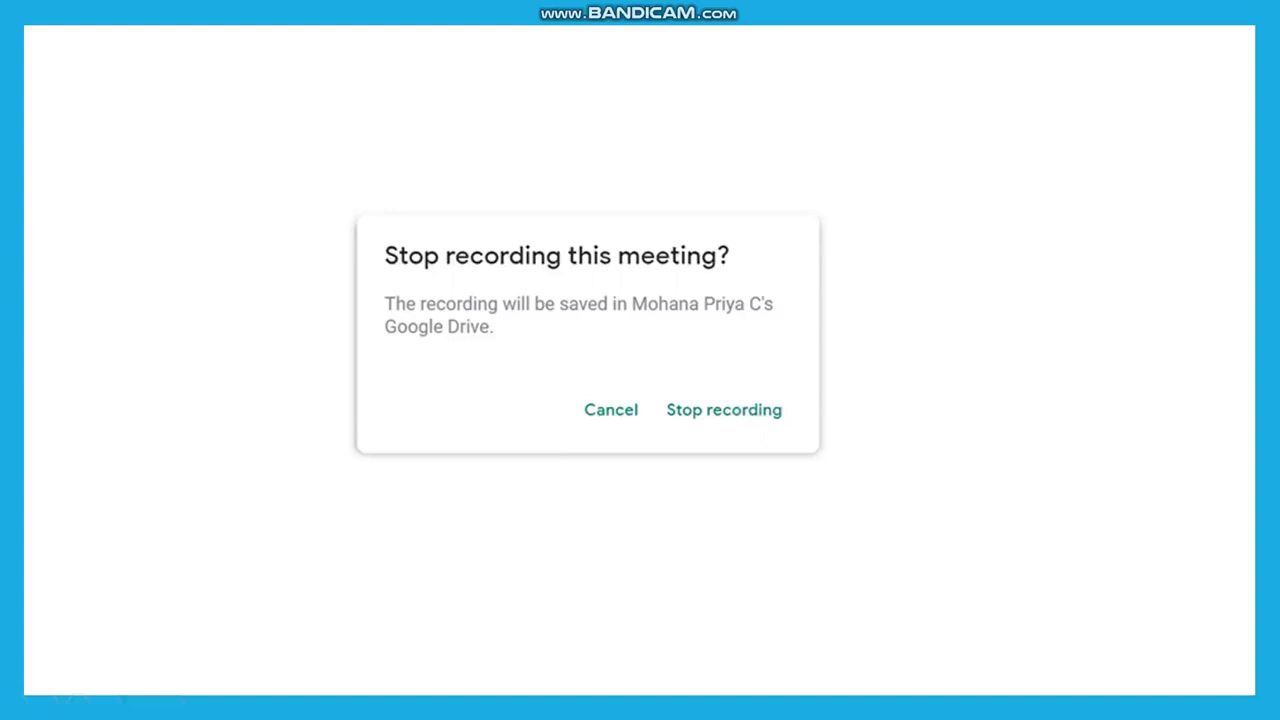
key(alt+Tab)
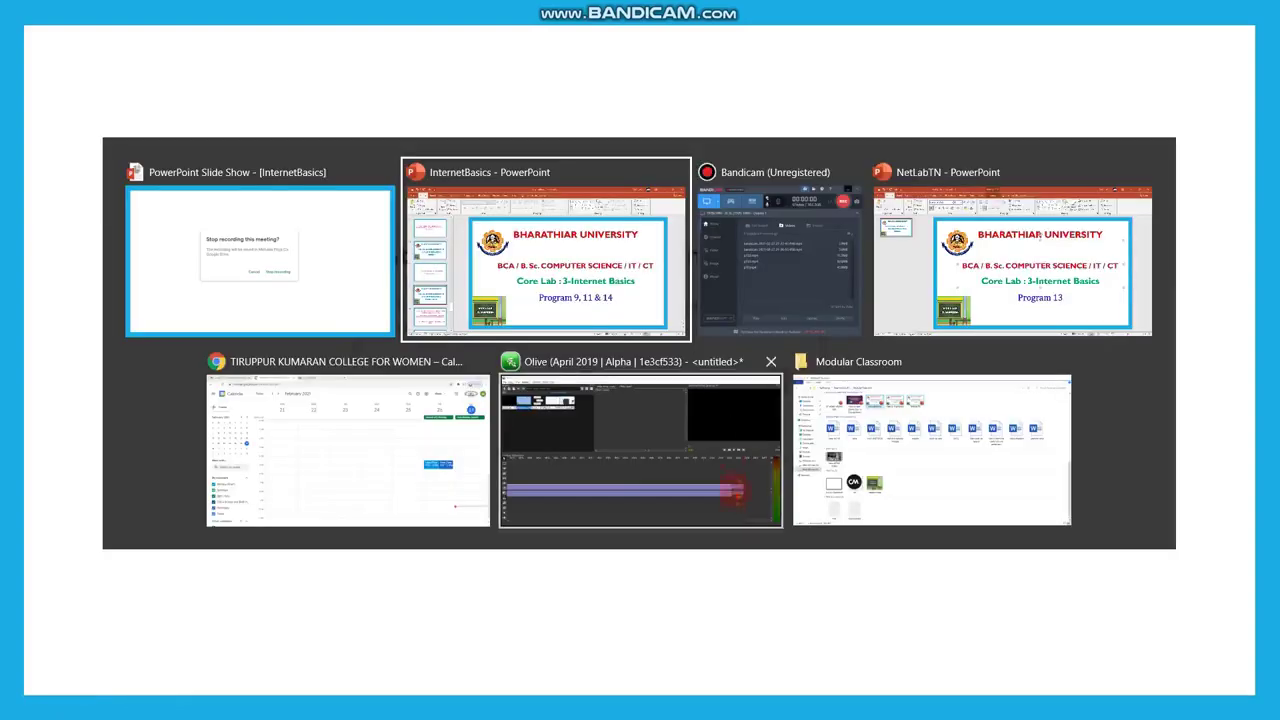
- In Google Calendar, discard the accidental untitled Saturday 9 PM event and start one at 10:30 PM
click(367, 418)
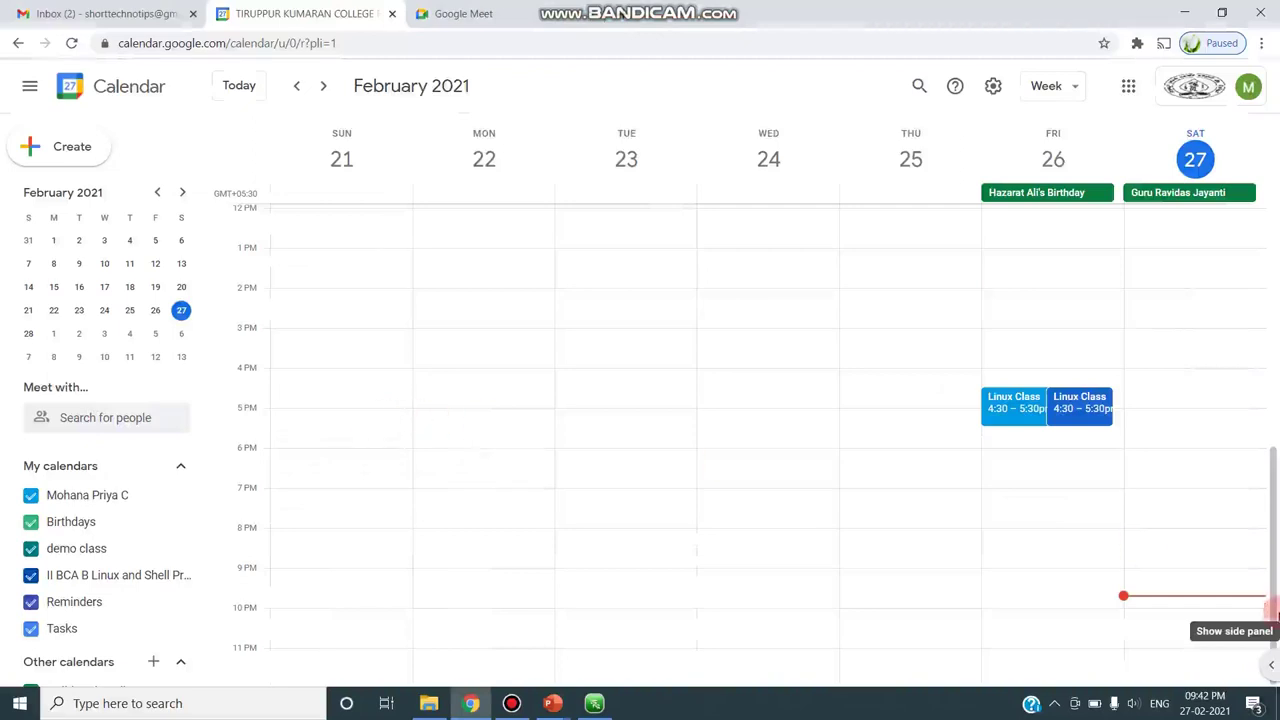
click(1157, 588)
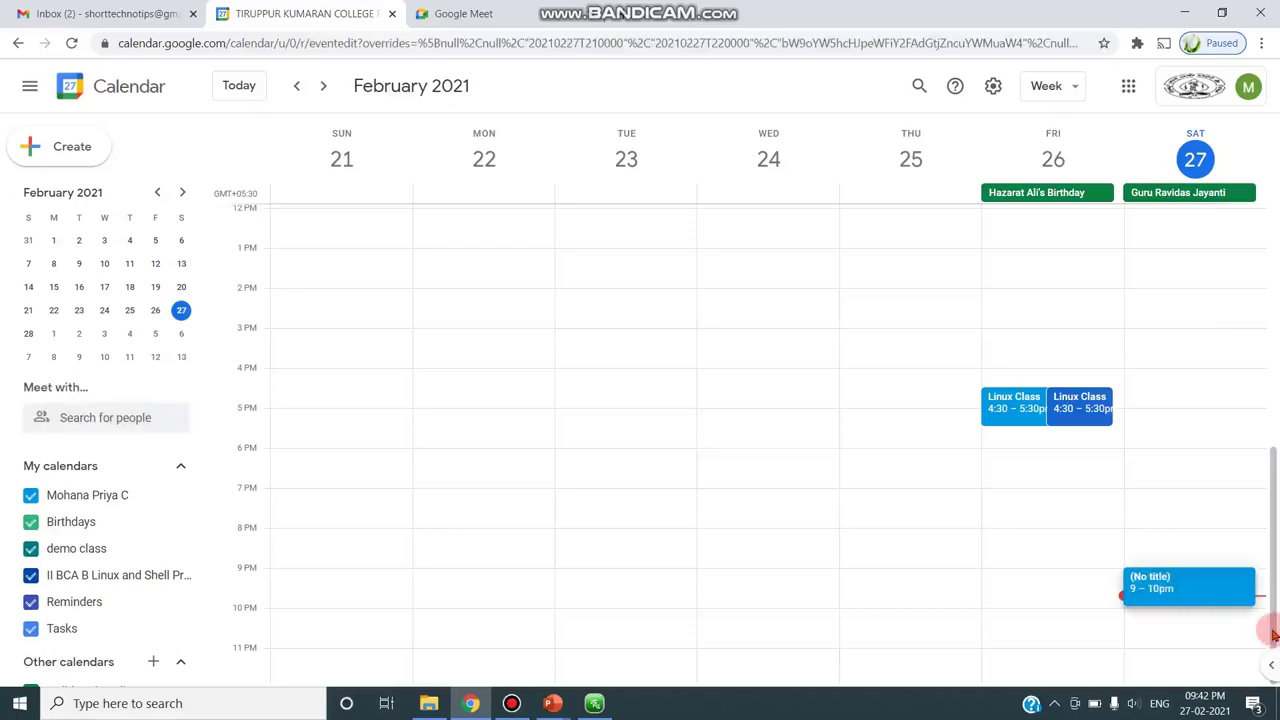
click(1157, 596)
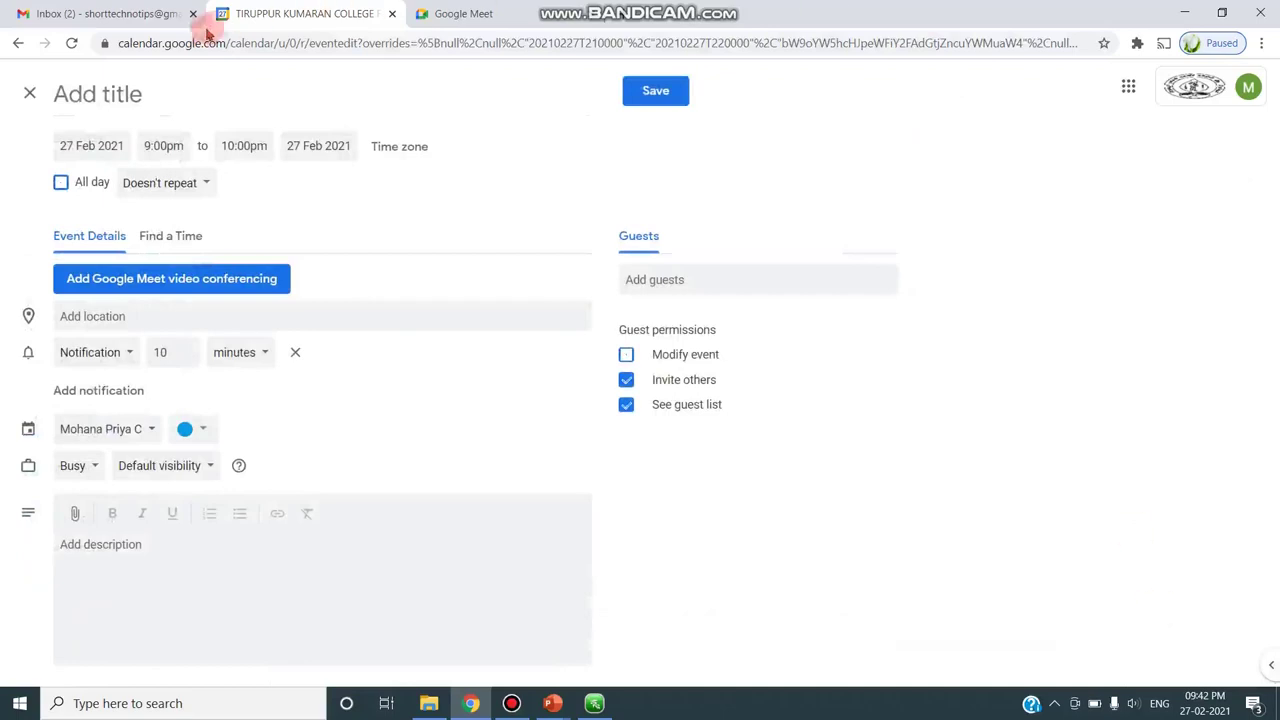
click(24, 94)
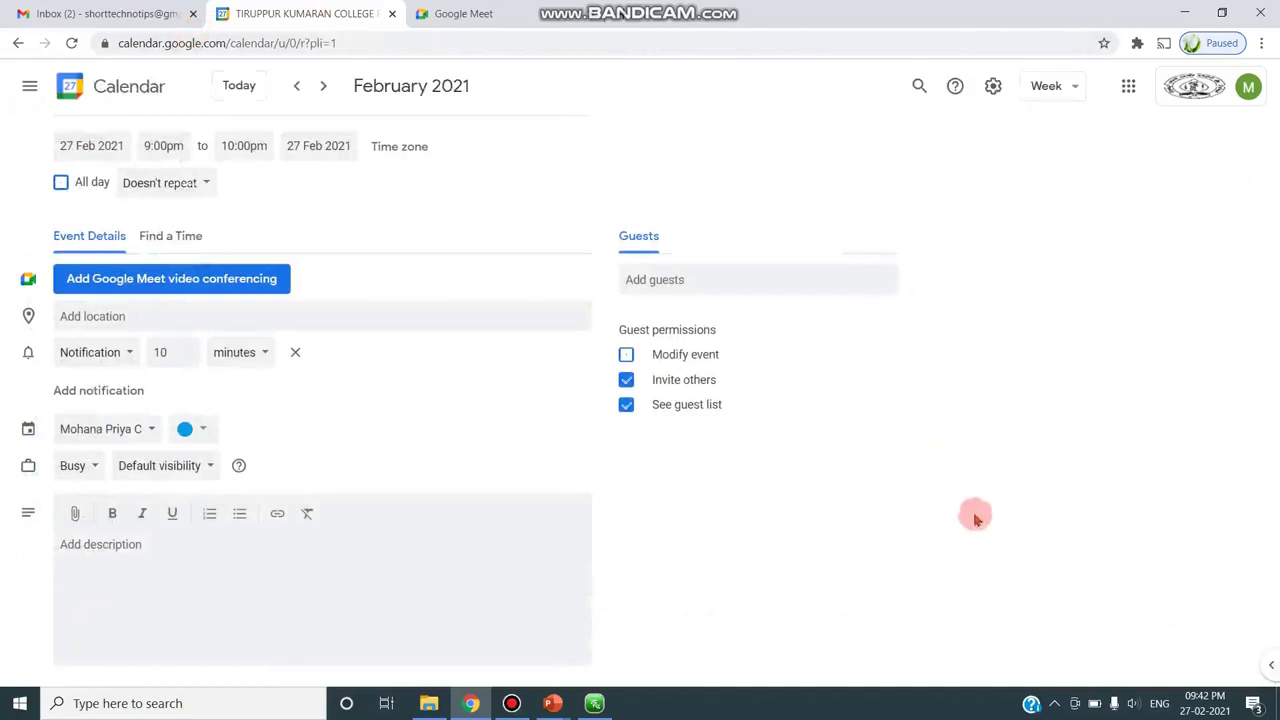
click(1151, 645)
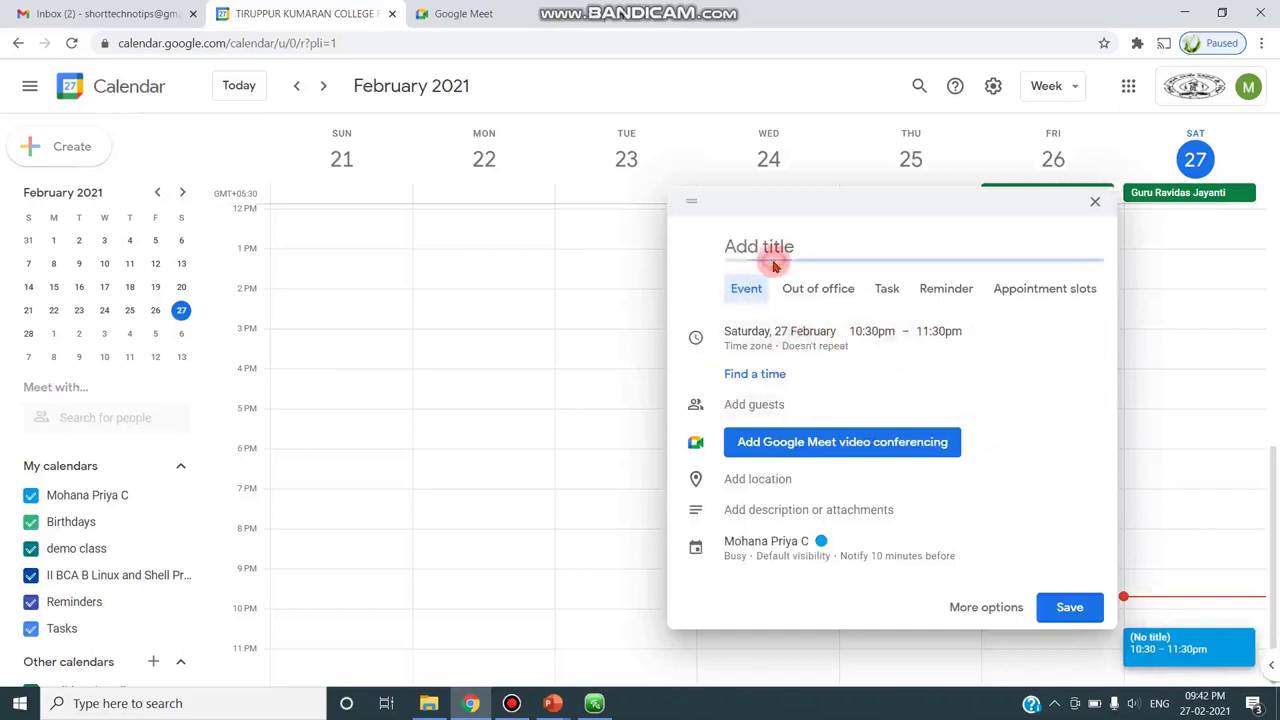
- Title the event 'Demo meet recording', add Google Meet conferencing, and join its meeting
text(De)
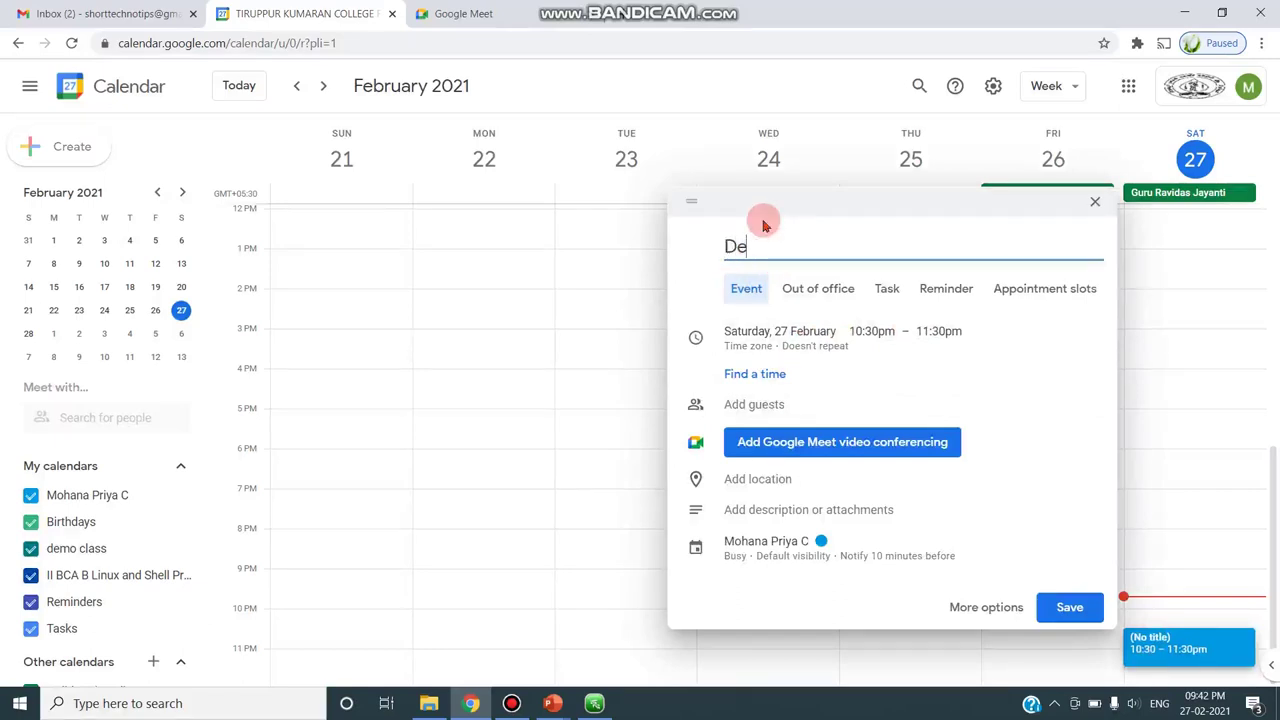
text(mo meet re)
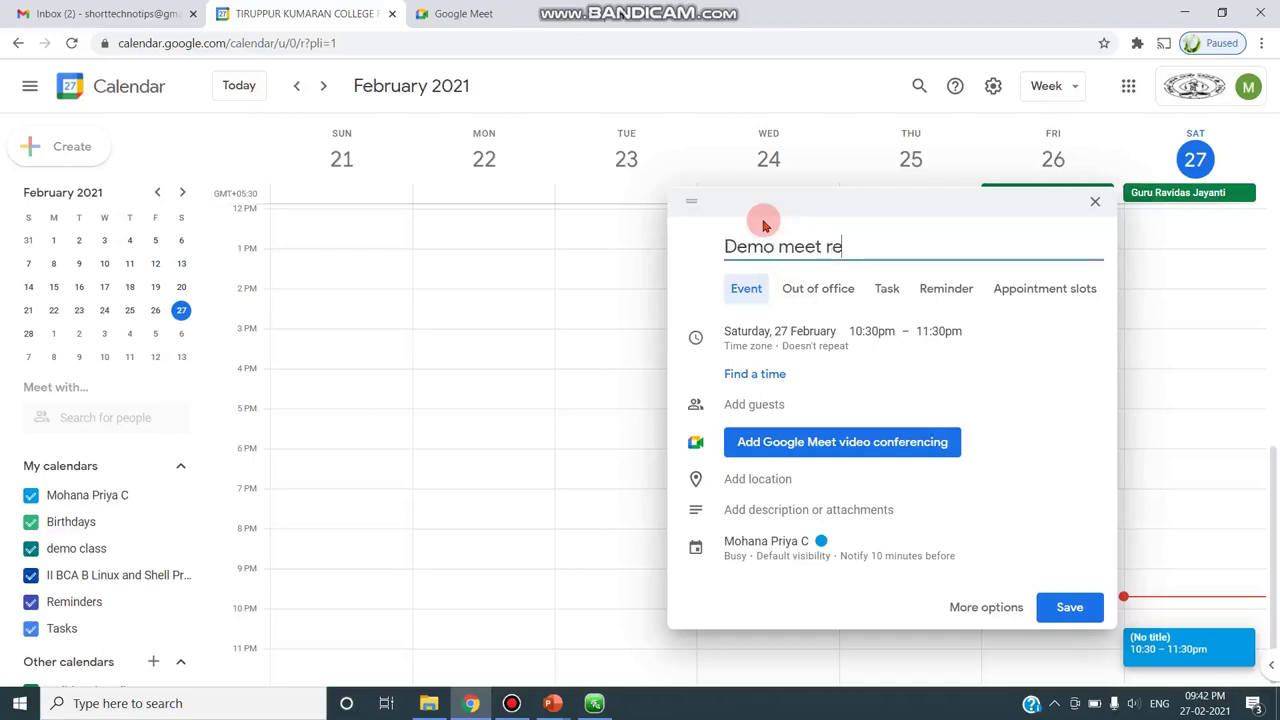
text(cording)
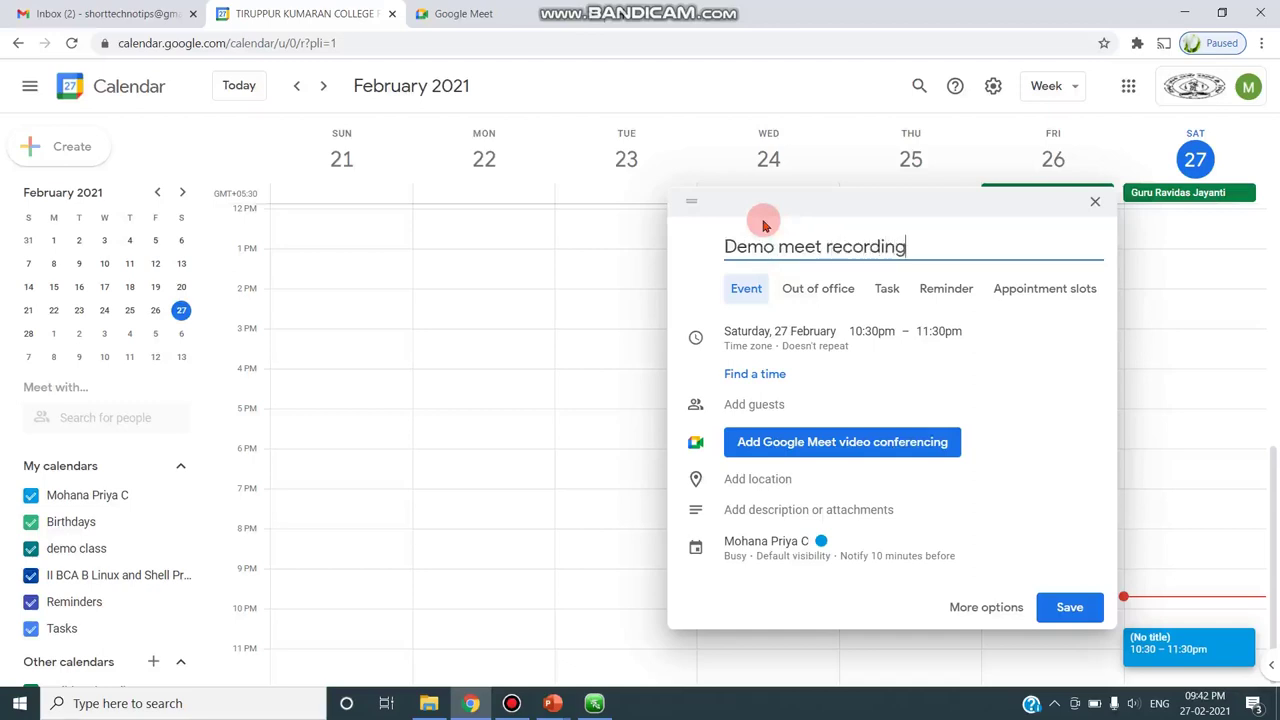
click(797, 442)
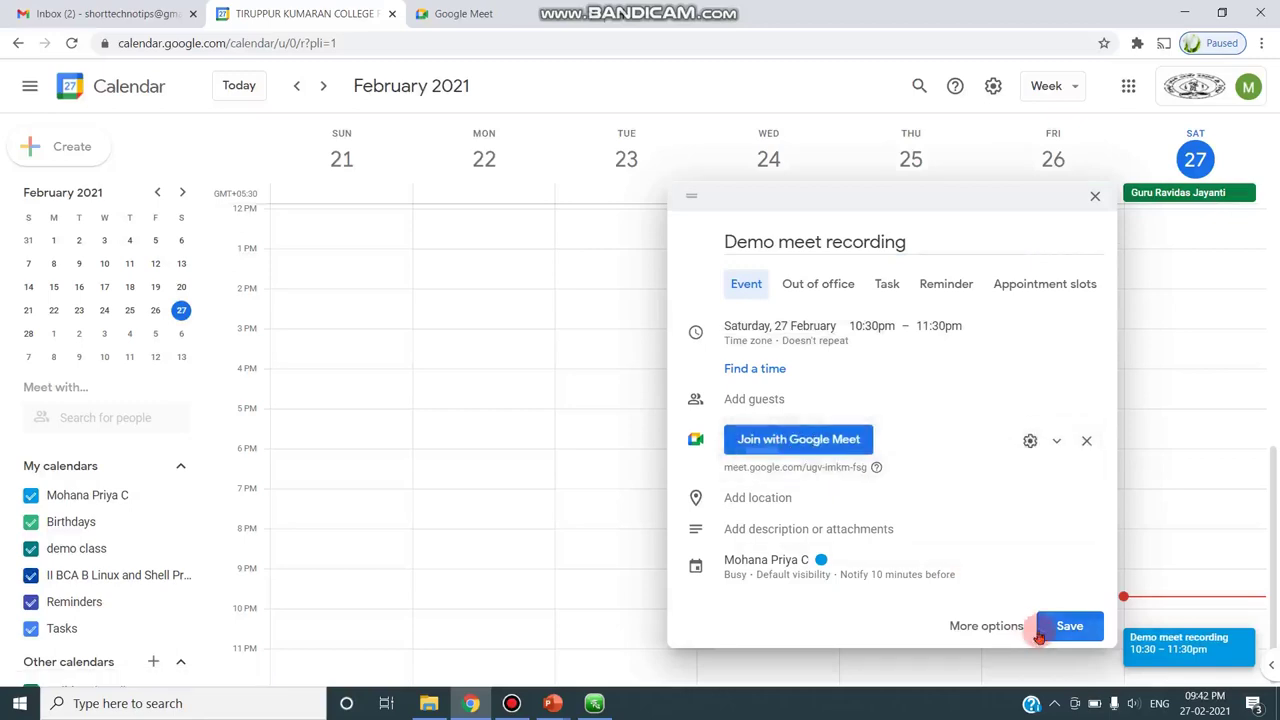
click(817, 442)
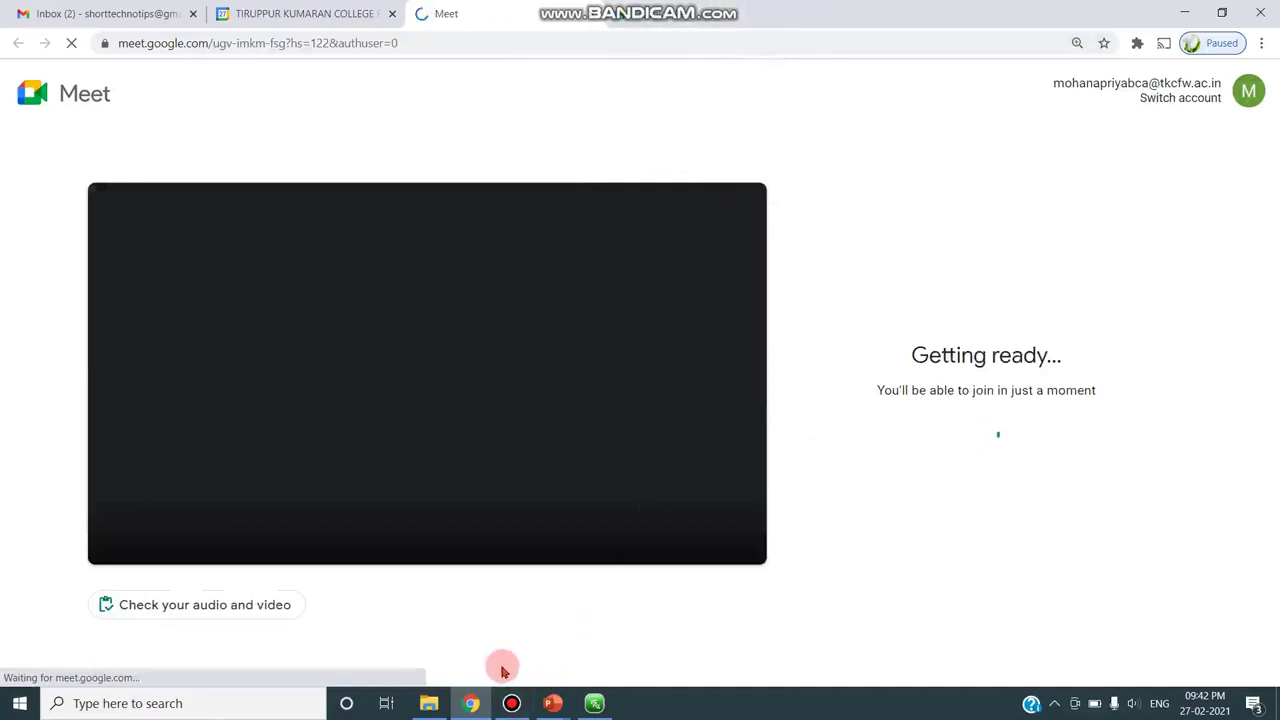
- Turn off the camera and microphone, then join the meeting
click(466, 522)
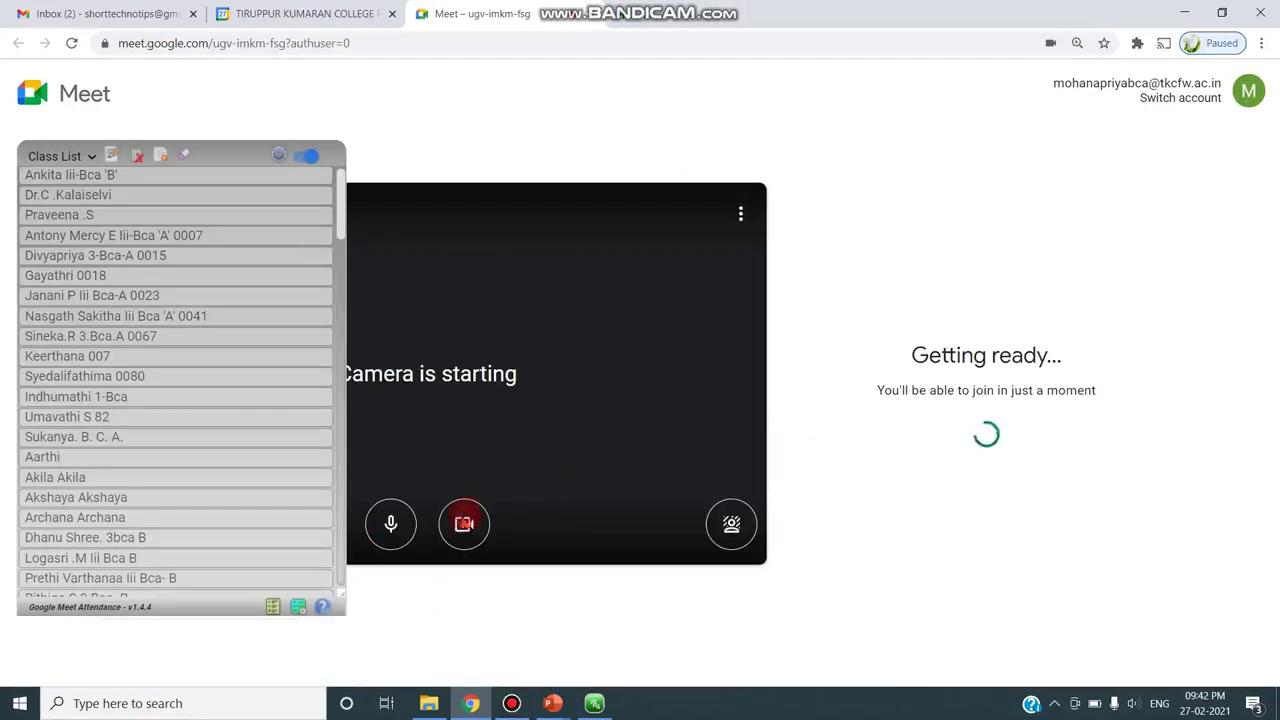
click(391, 528)
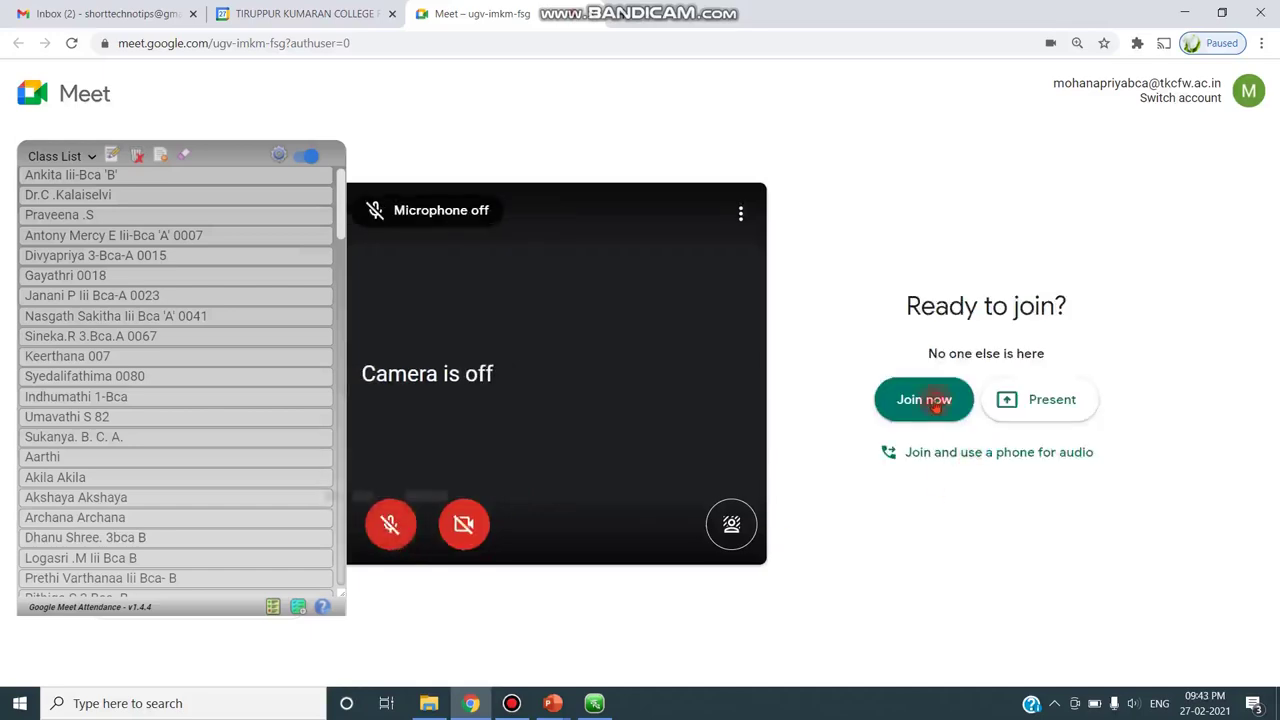
click(924, 400)
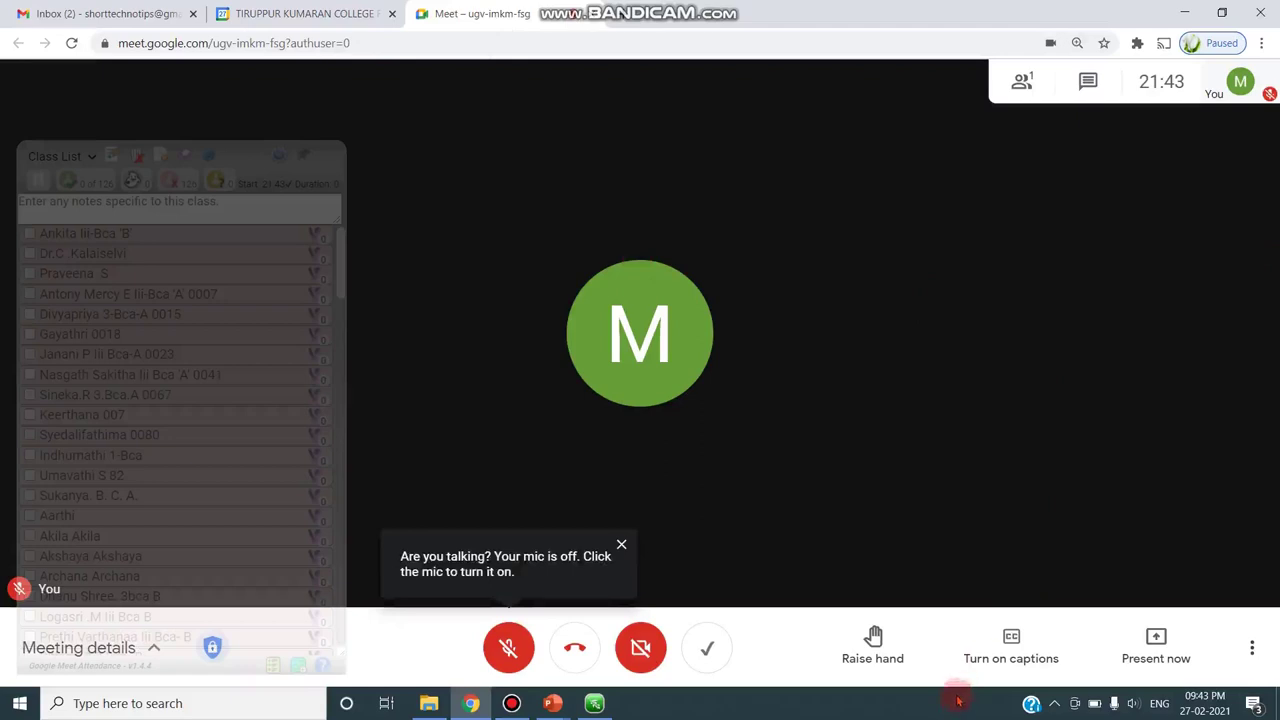
- Choose Record meeting from More options and accept the consent prompt to start recording
click(1252, 641)
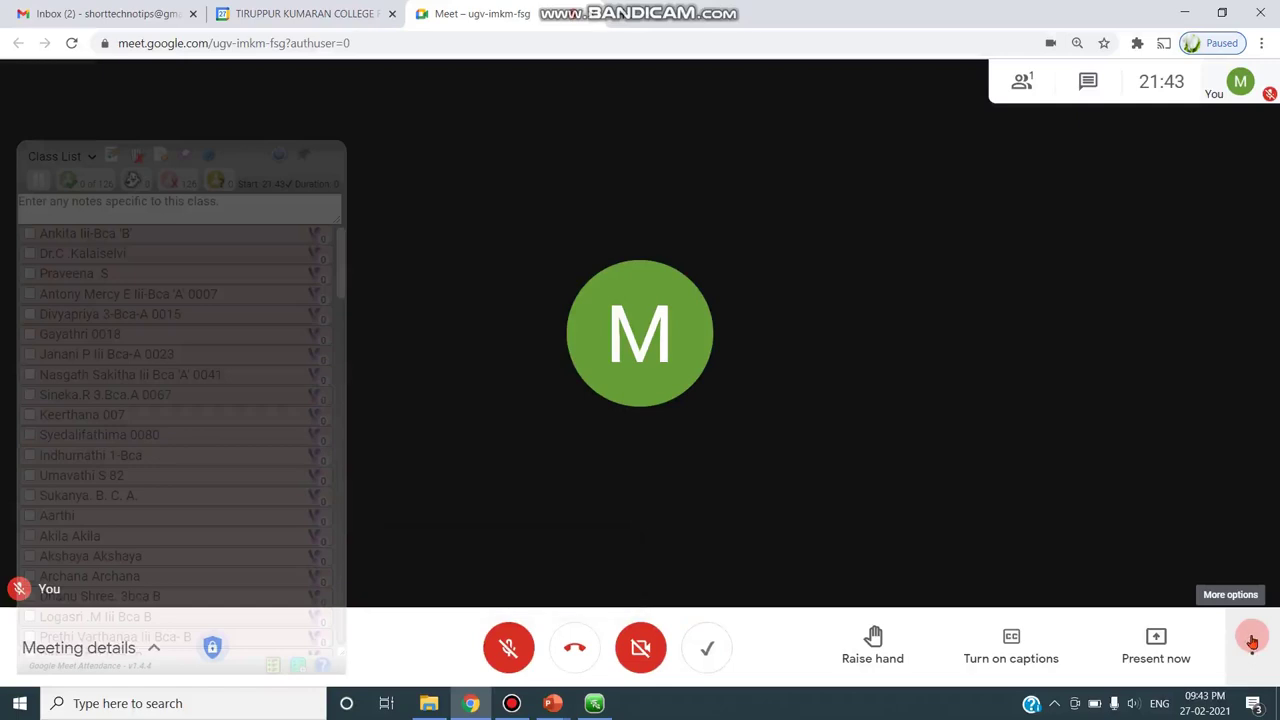
click(1123, 216)
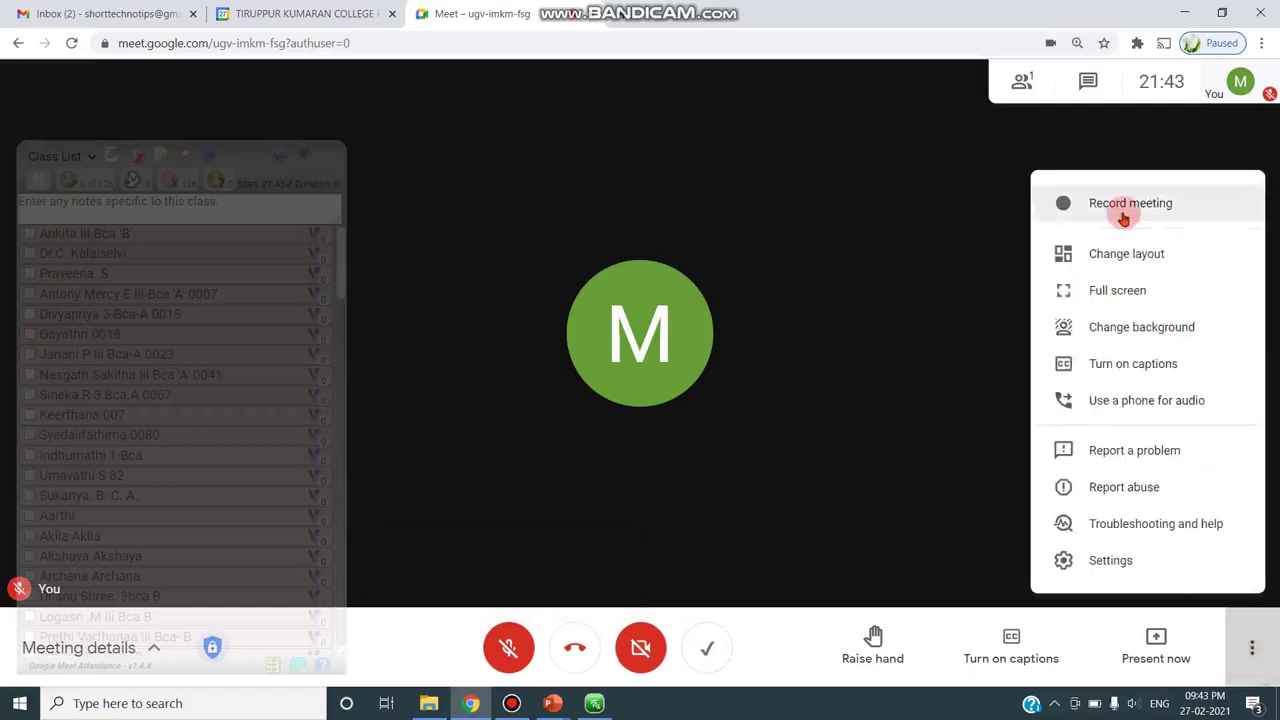
click(1123, 216)
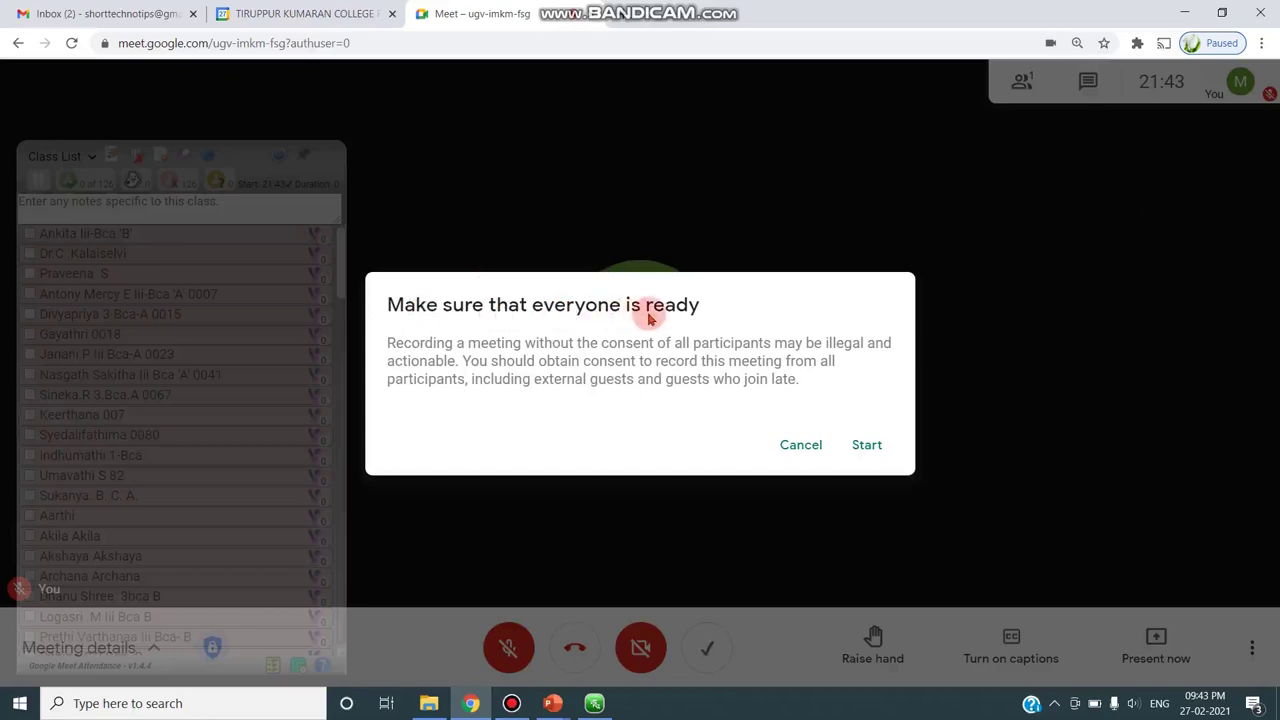
click(867, 446)
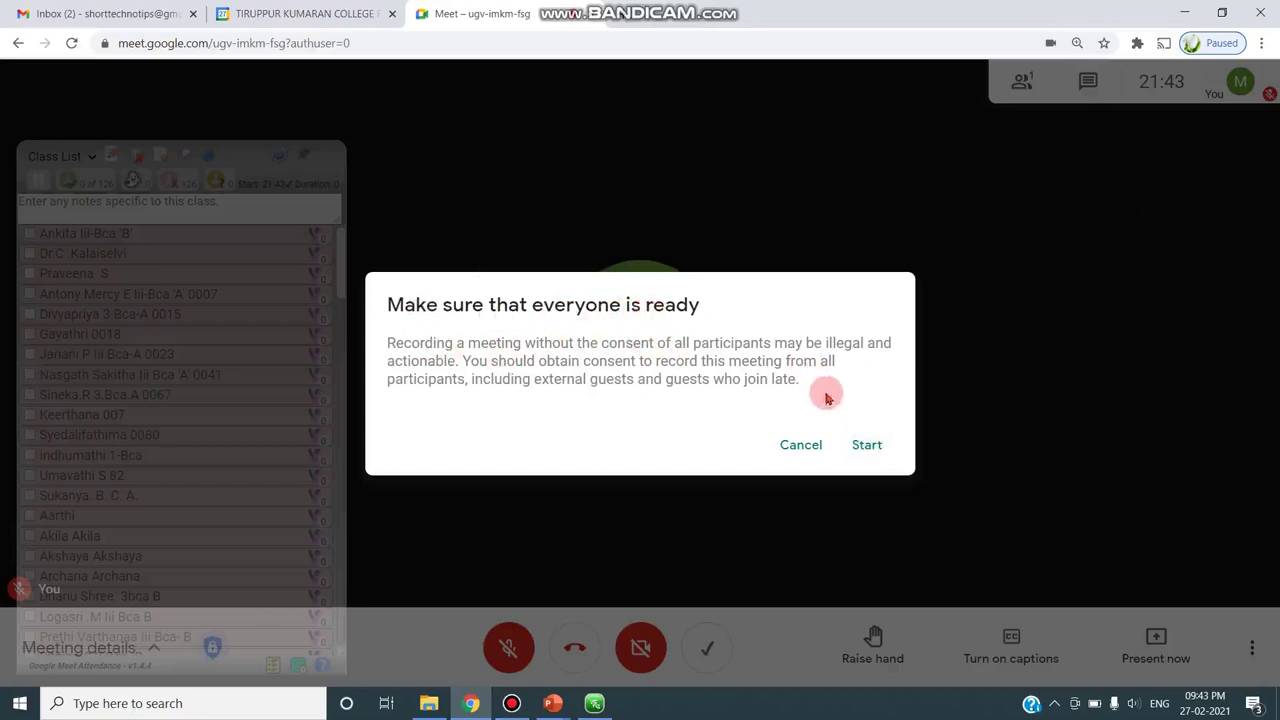
click(862, 456)
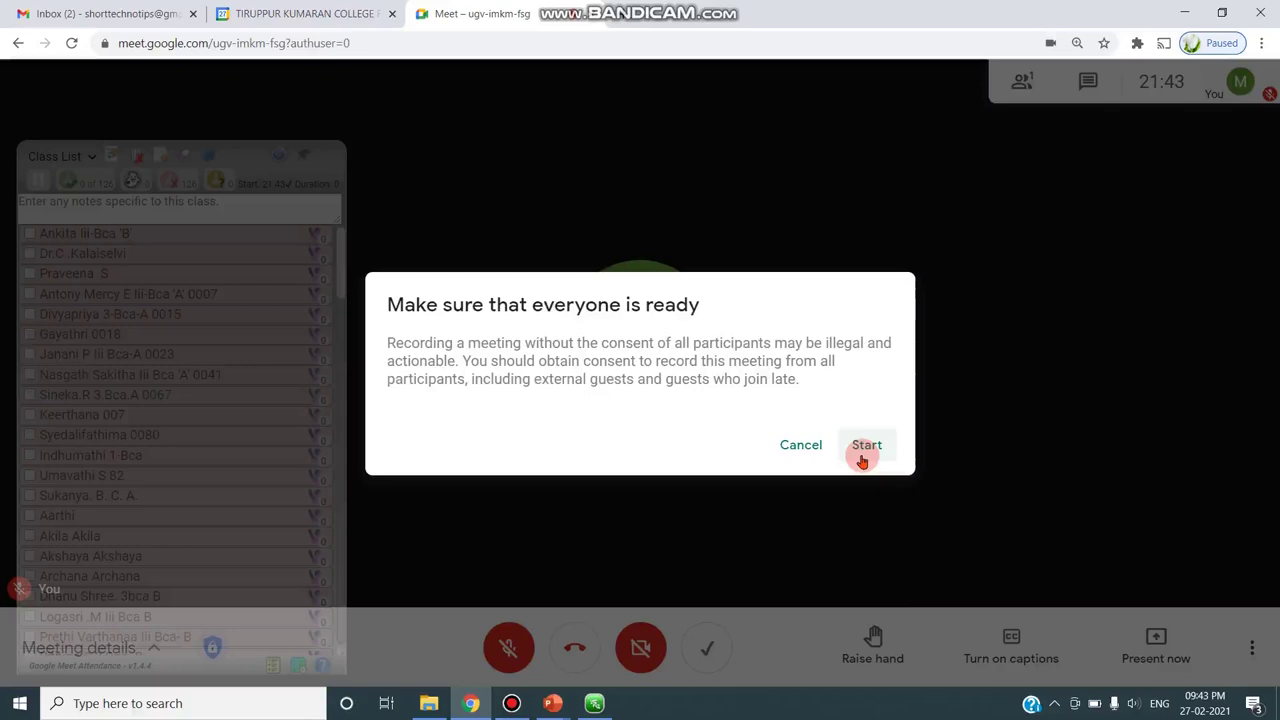
click(864, 452)
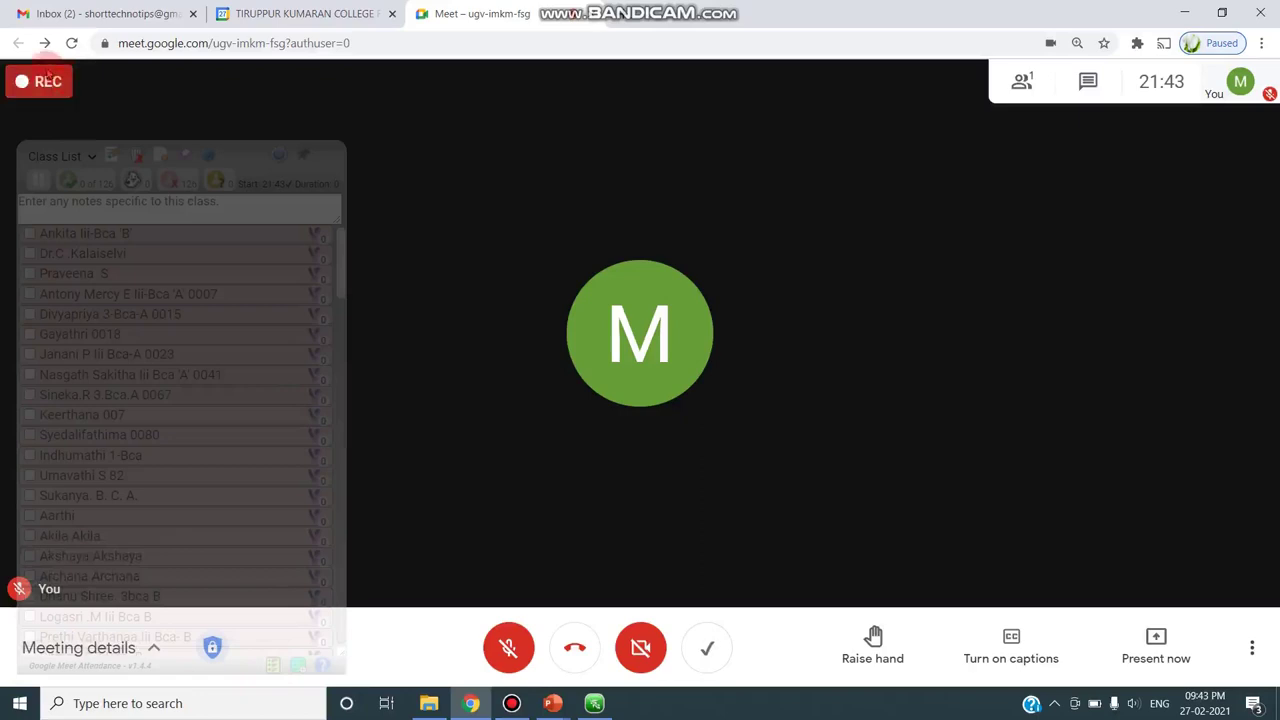
- Present the PowerPoint Slide Show window to the meeting using Present now > A window
click(1160, 663)
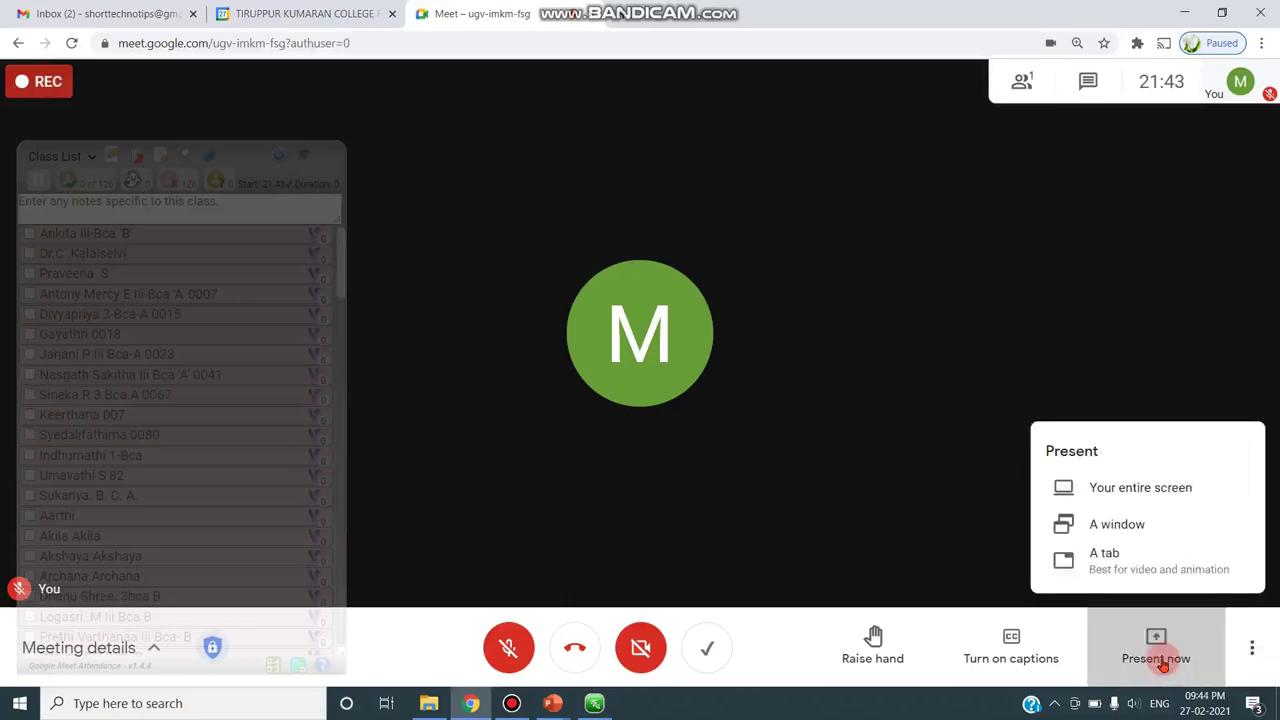
click(1162, 522)
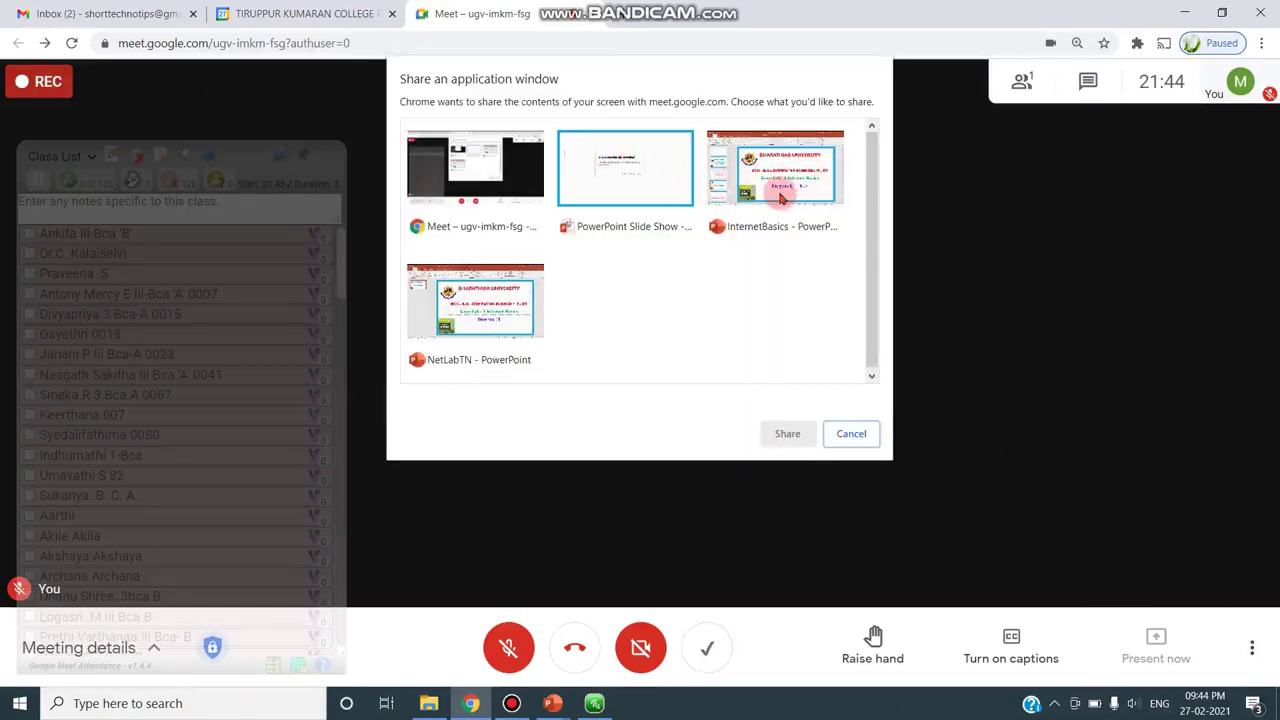
click(631, 193)
click(771, 434)
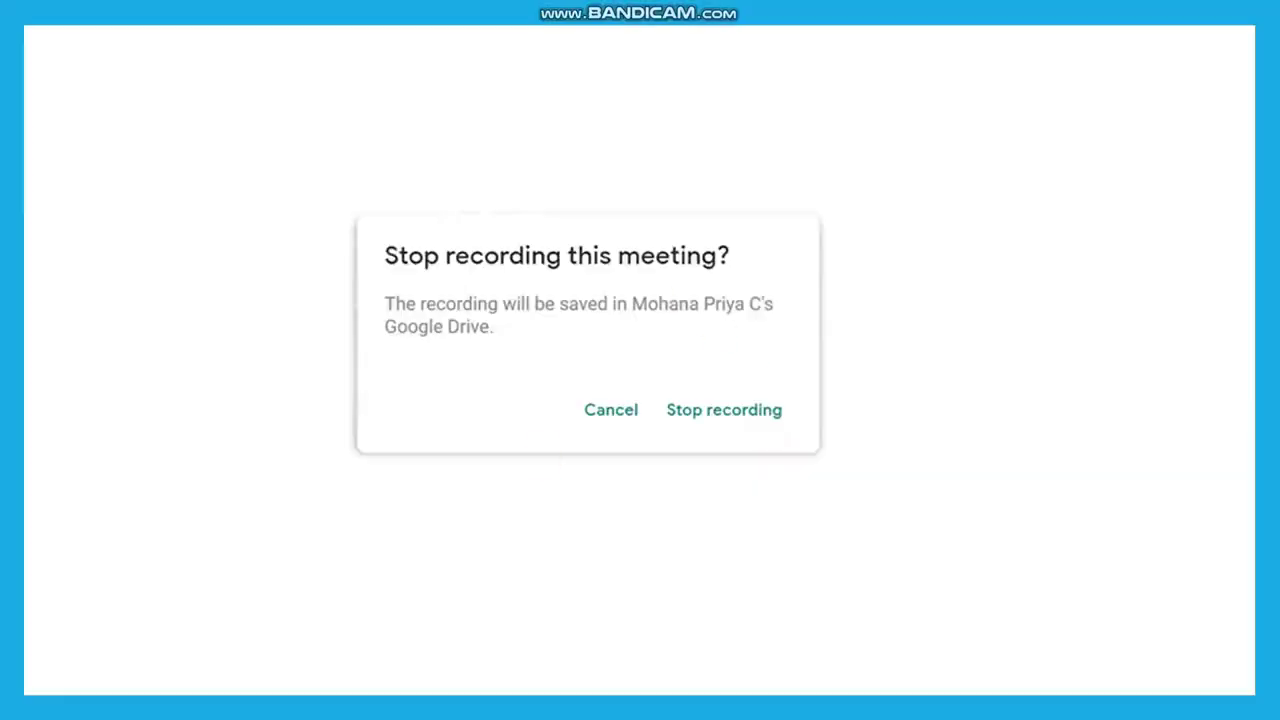
click(601, 422)
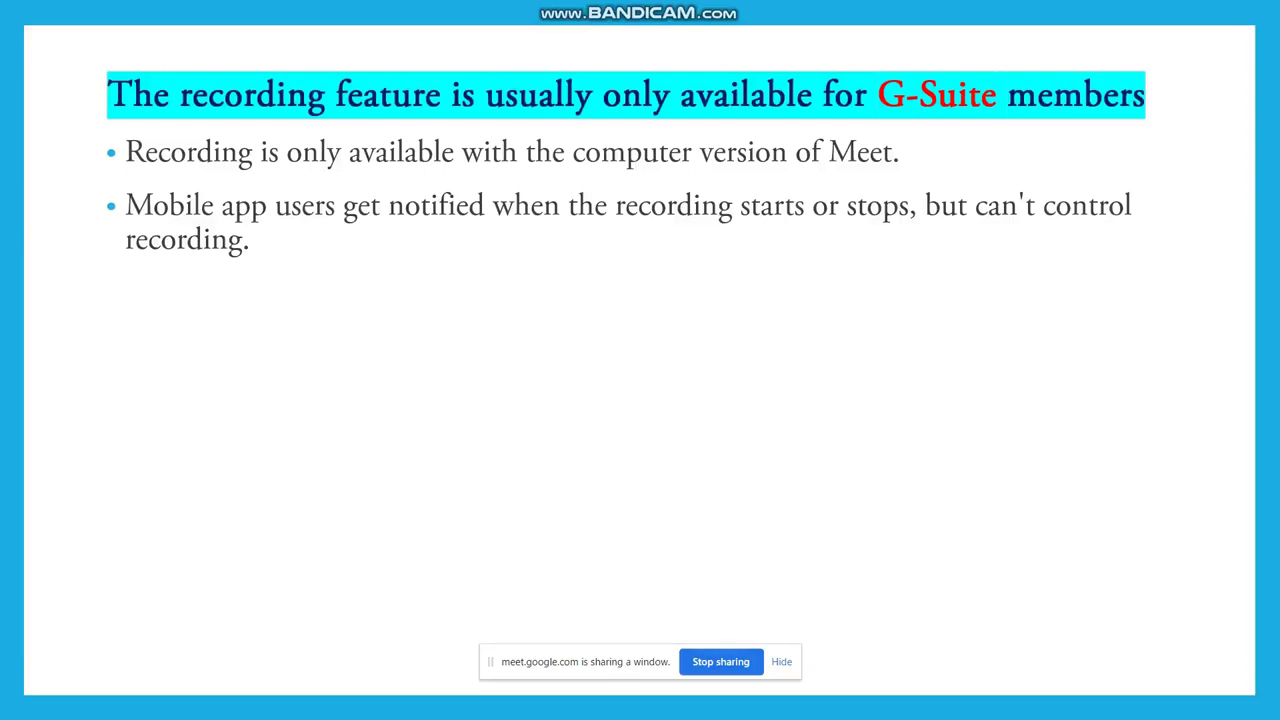
key(alt+Tab)
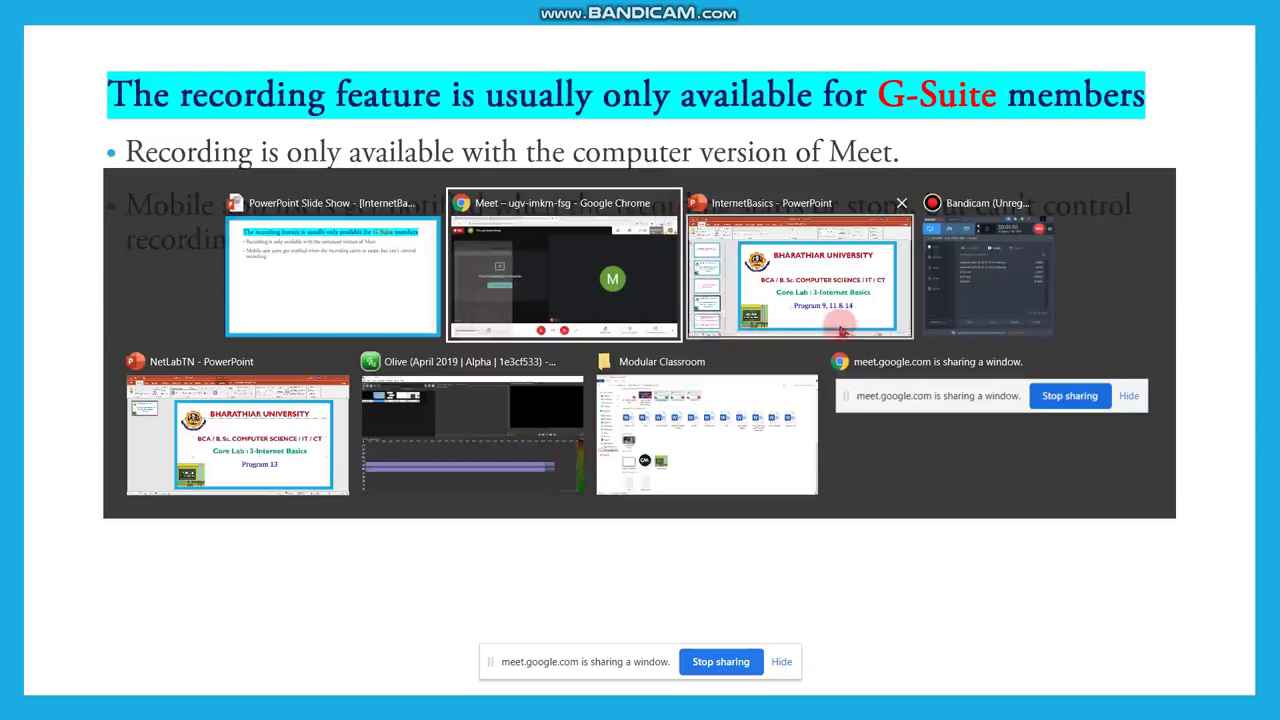
- Back in Meet, stop and confirm ending the recording, then leave the call
click(551, 308)
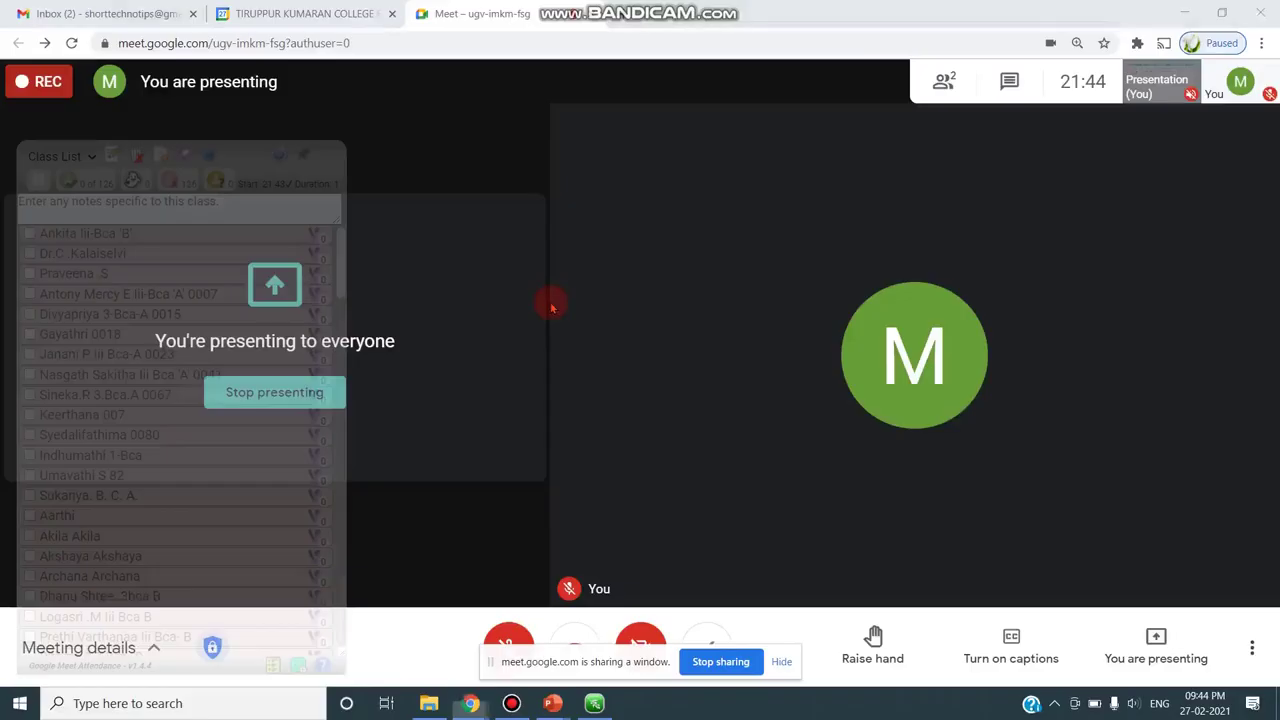
click(1250, 647)
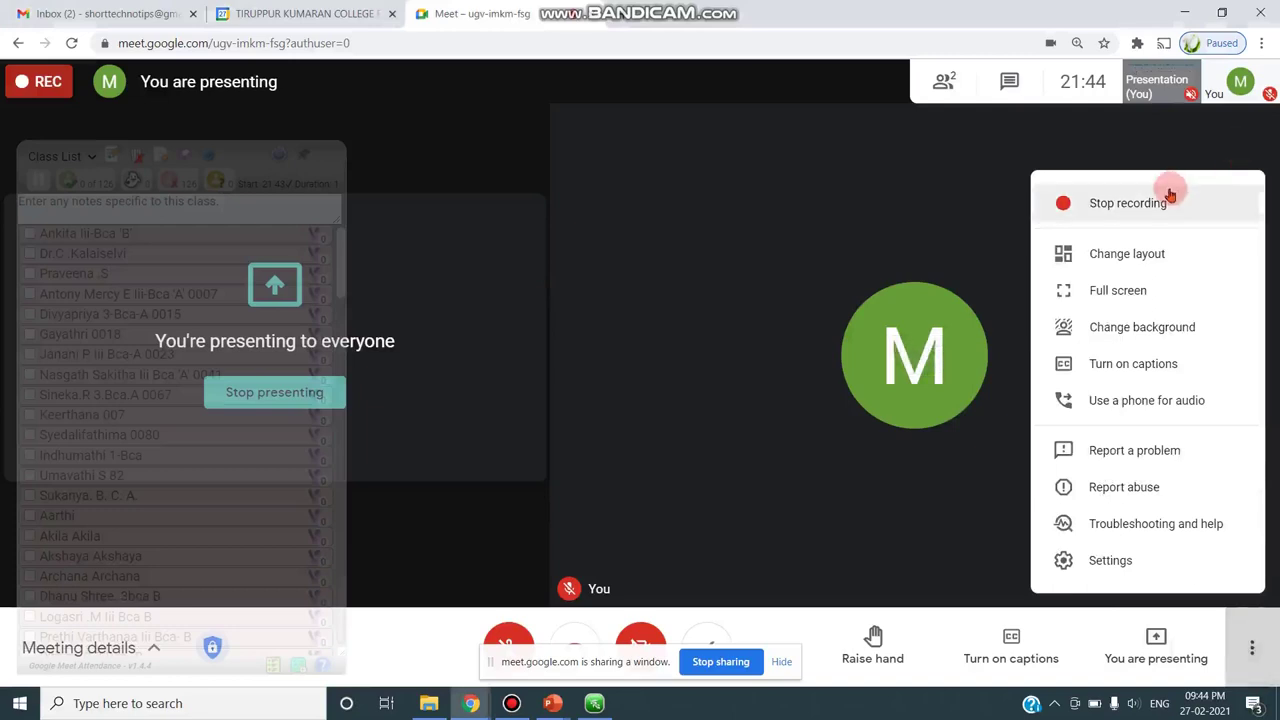
click(1170, 196)
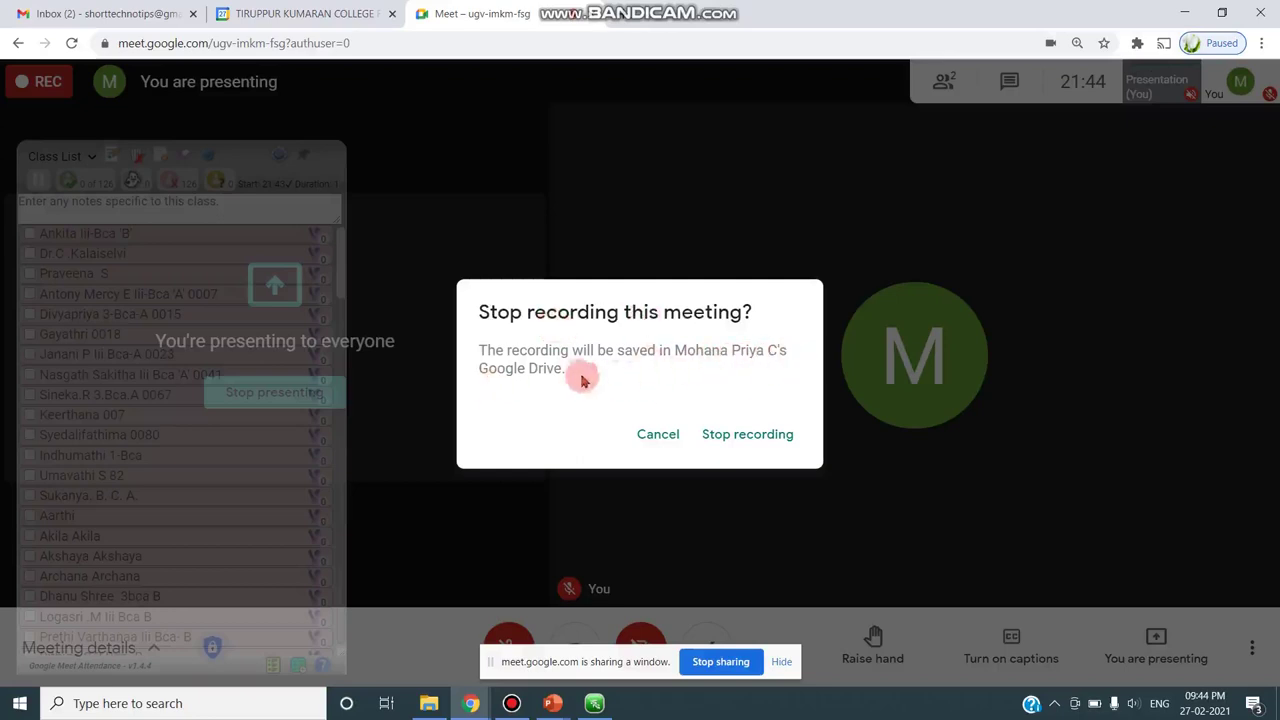
click(752, 440)
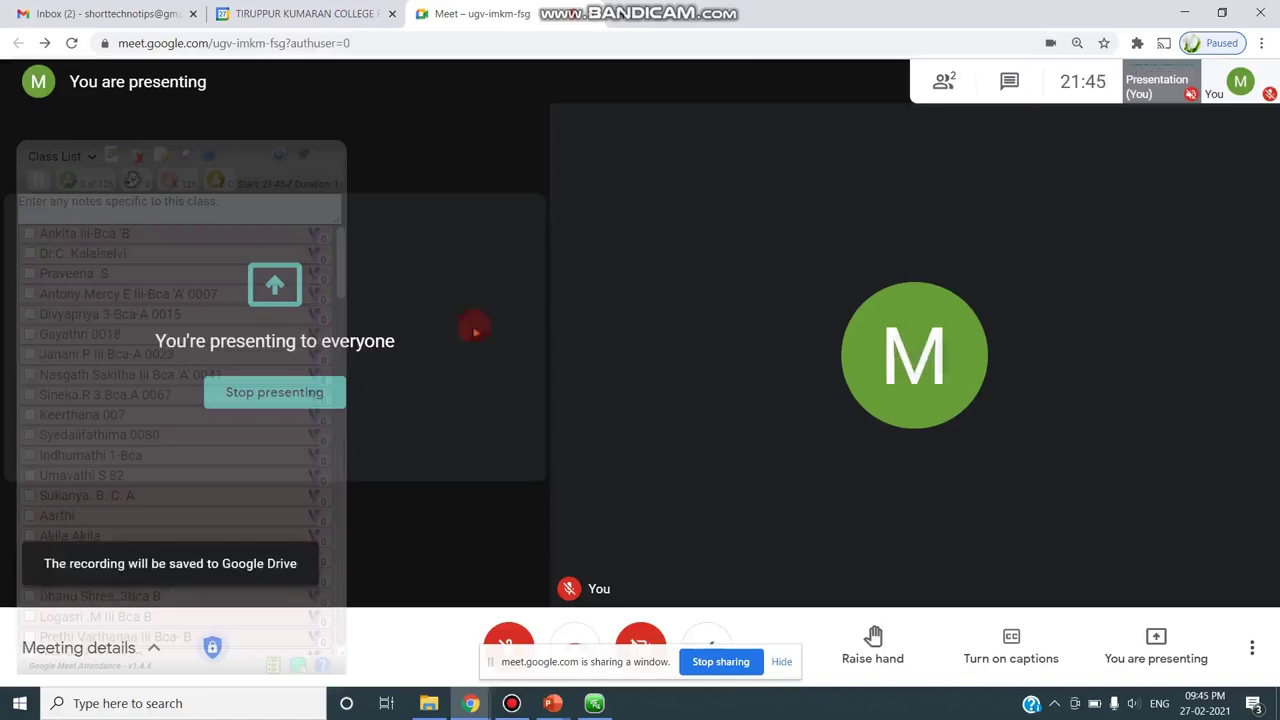
click(573, 641)
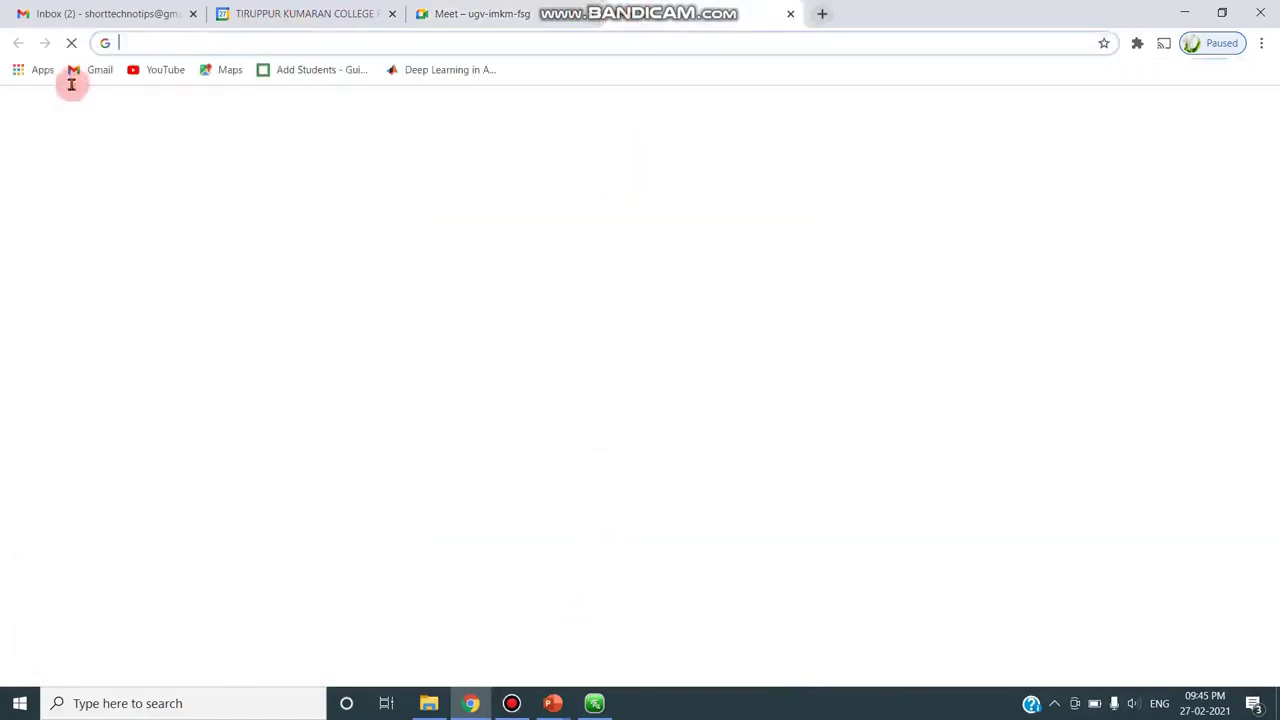
- Open the Gmail inbox from the bookmarks bar in a new tab
click(96, 78)
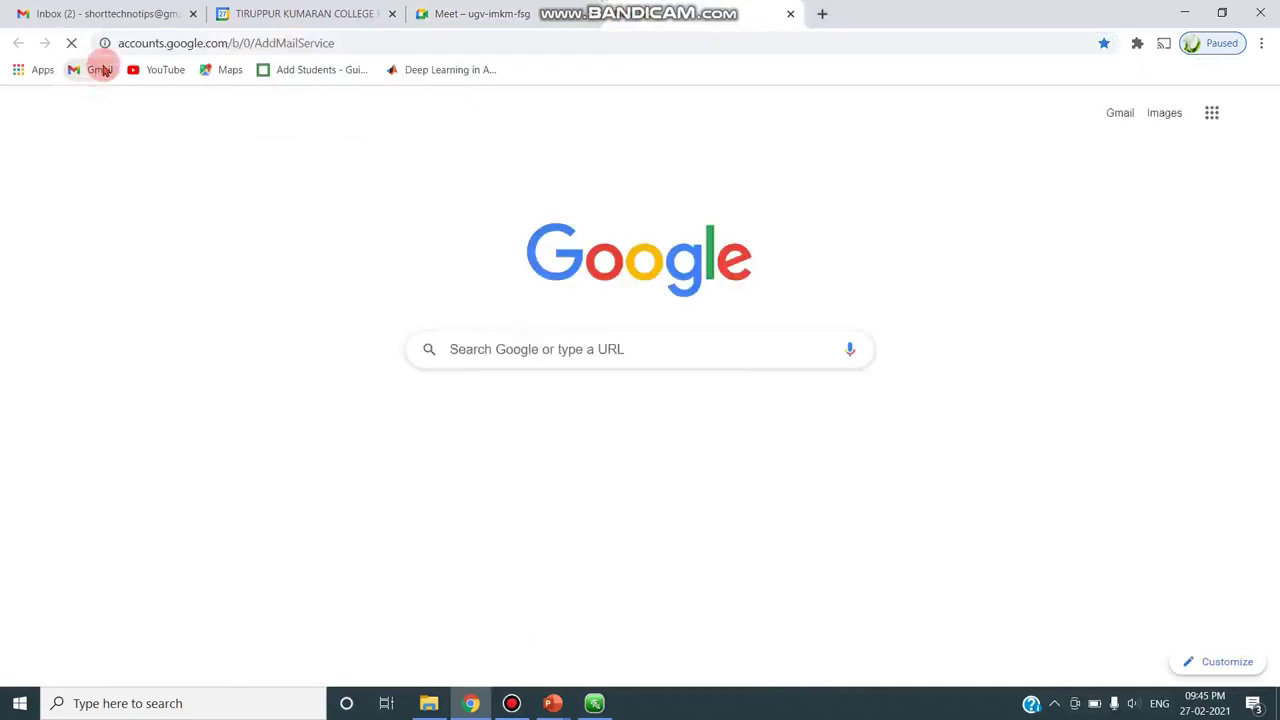
click(103, 70)
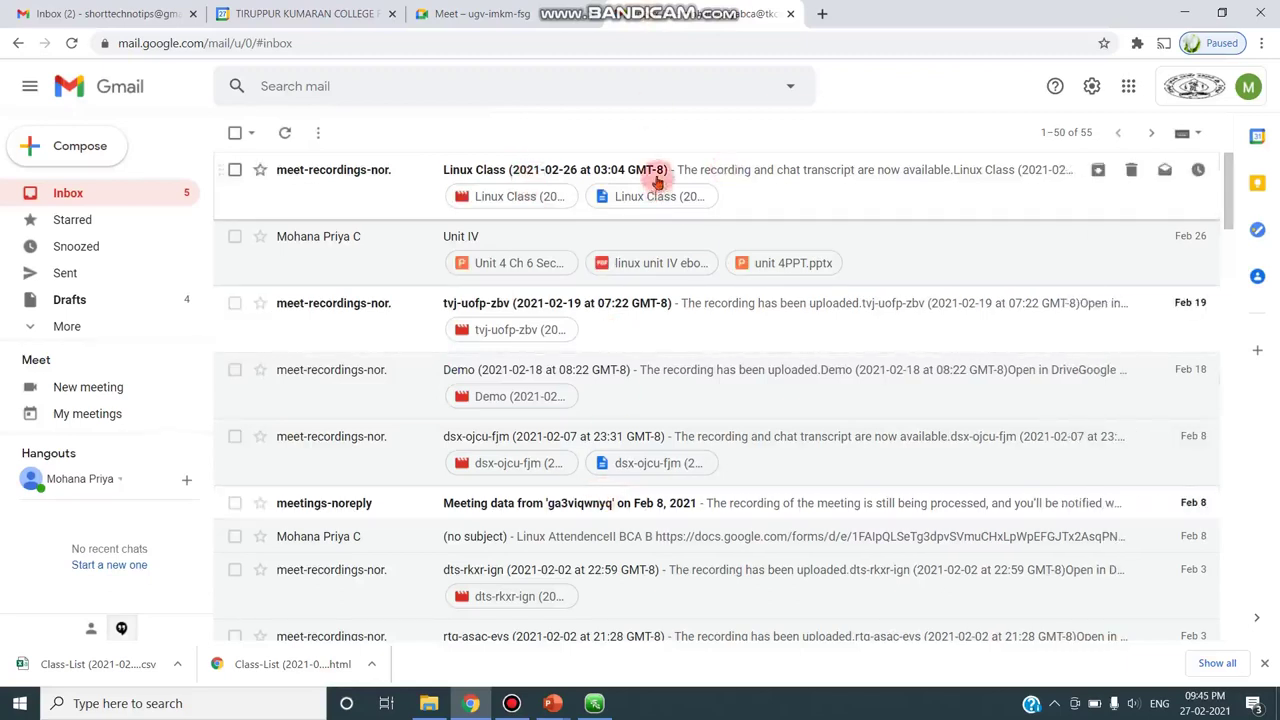
- Reload Gmail, open the Linux Class recording email, and preview its video attachment
click(309, 43)
key(Return)
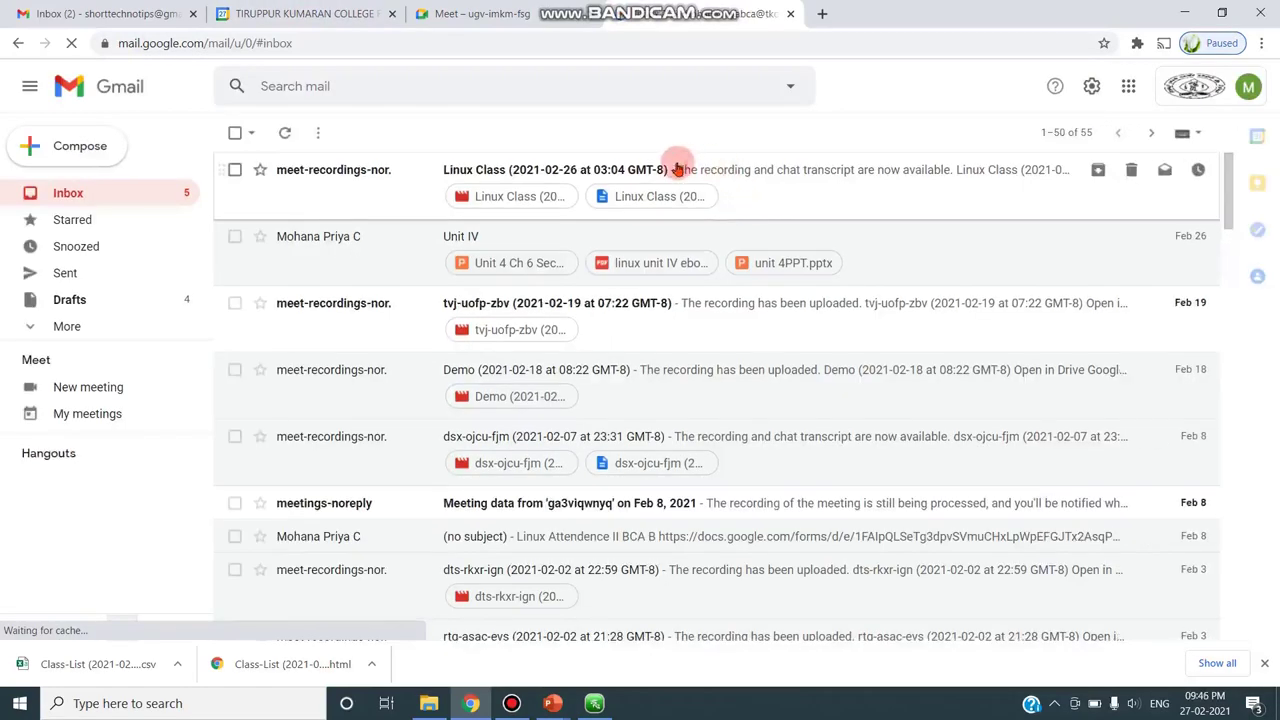
click(500, 196)
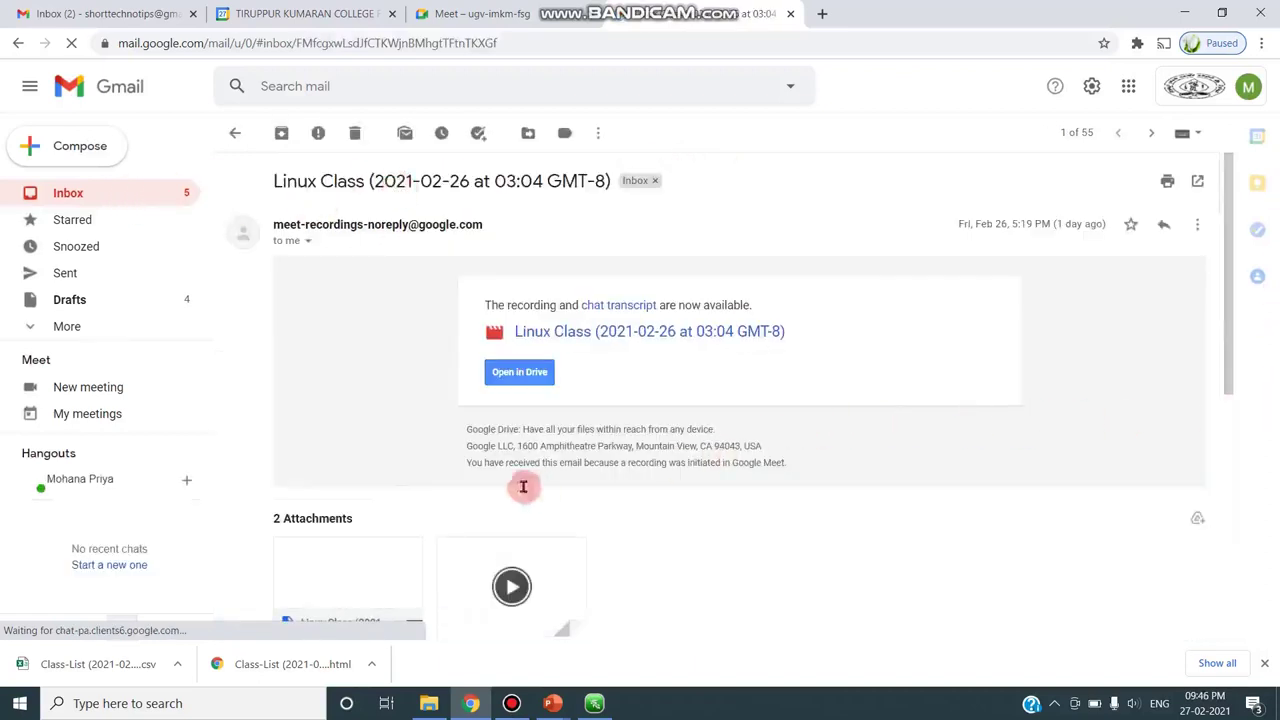
scroll(769, 374, down, 2)
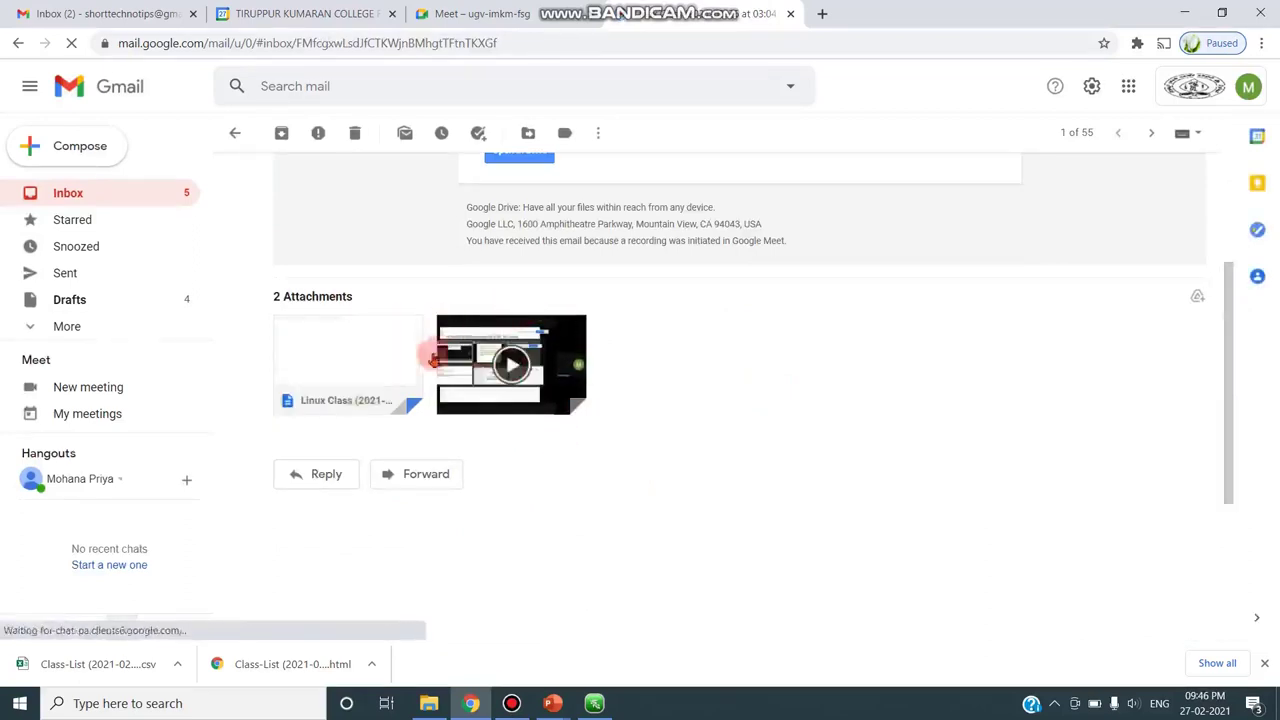
mouse_move(344, 365)
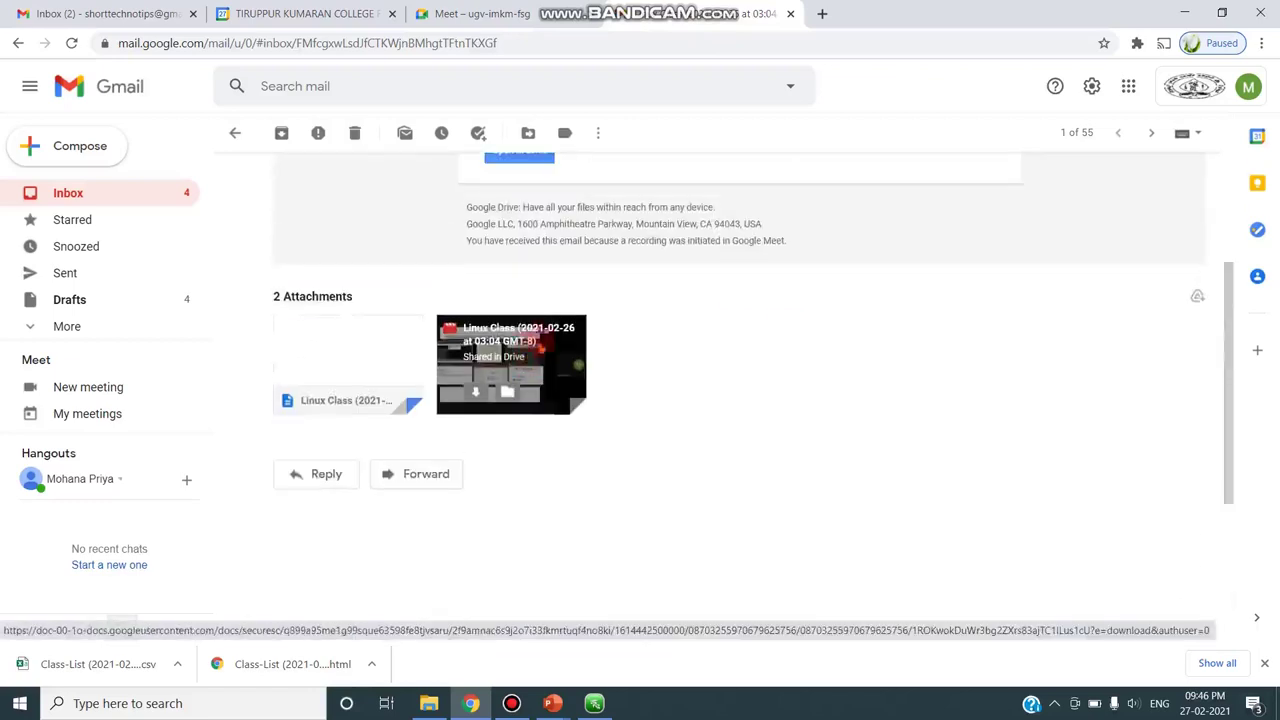
scroll(560, 350, up, 3)
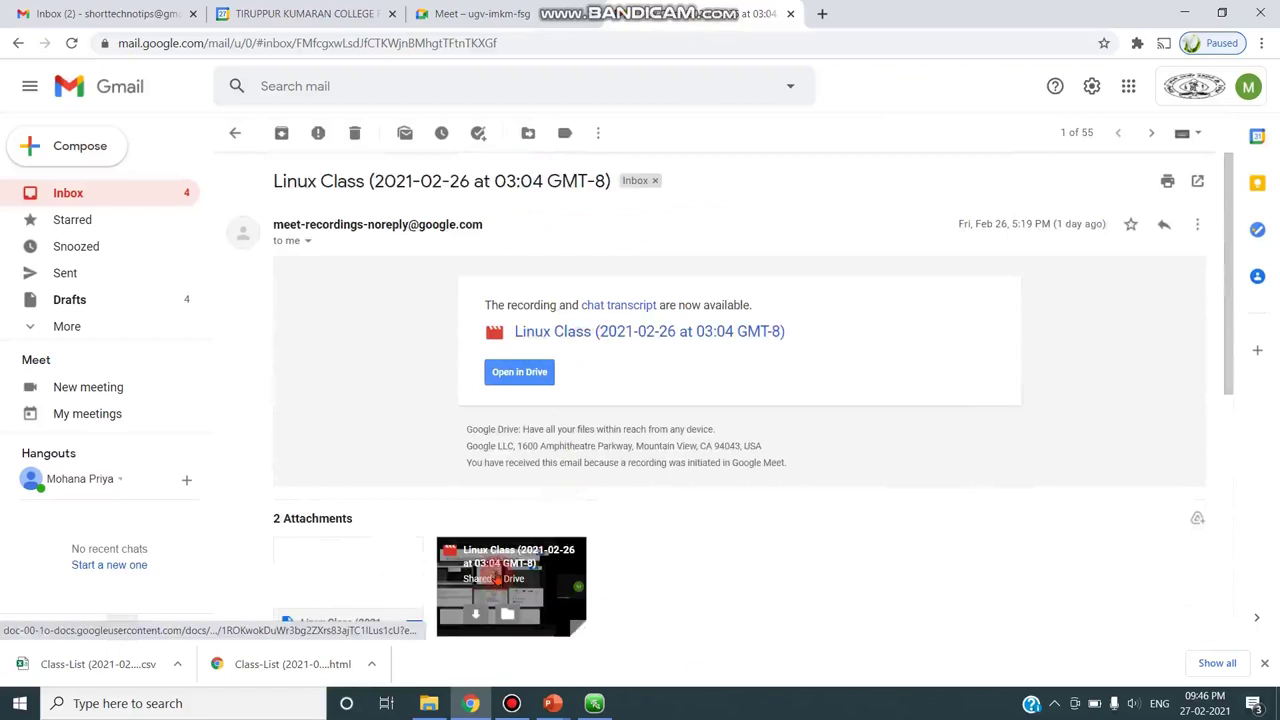
click(498, 570)
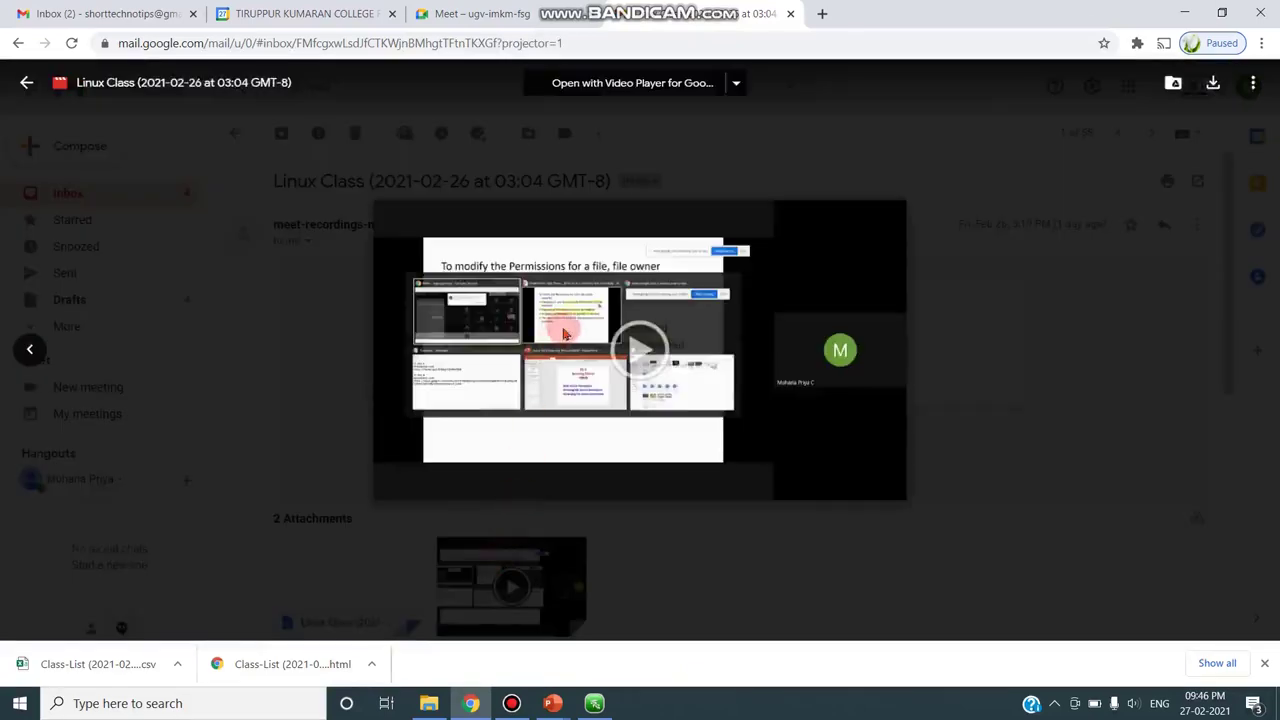
- Play the Linux Class recording from 1:40, pause it at 1:44, then bring up the Meet tab
click(650, 352)
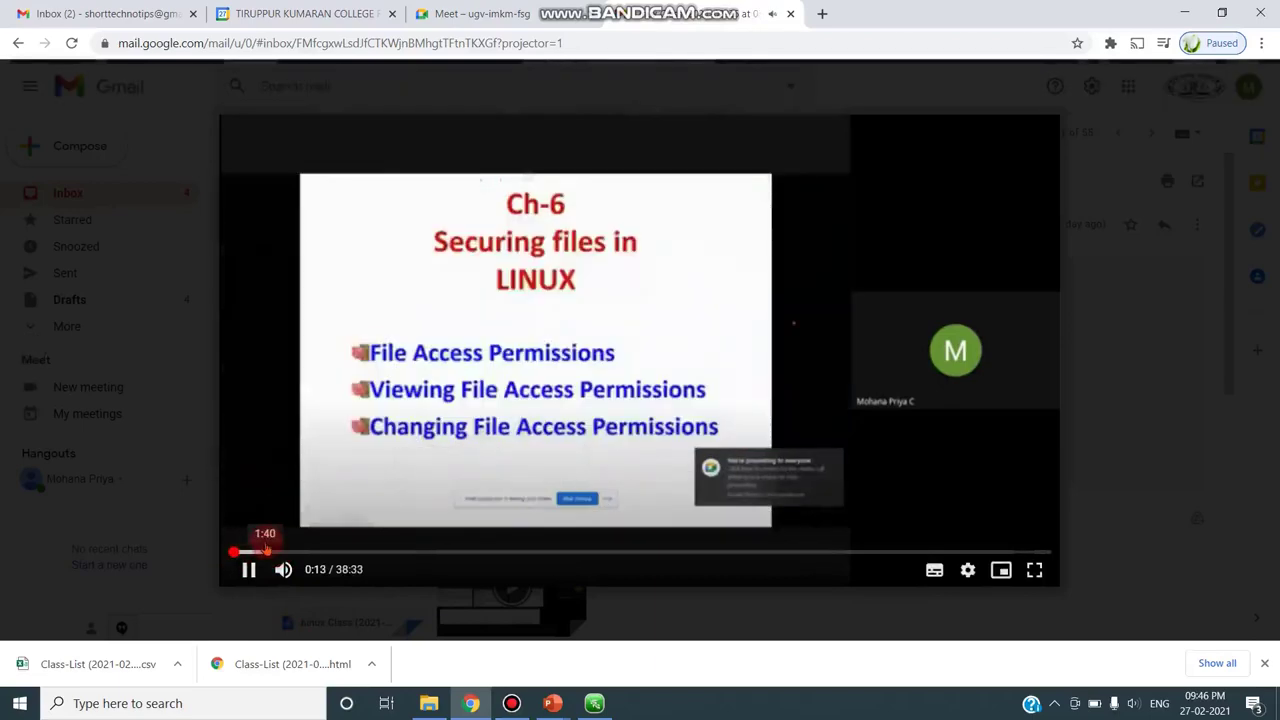
click(266, 551)
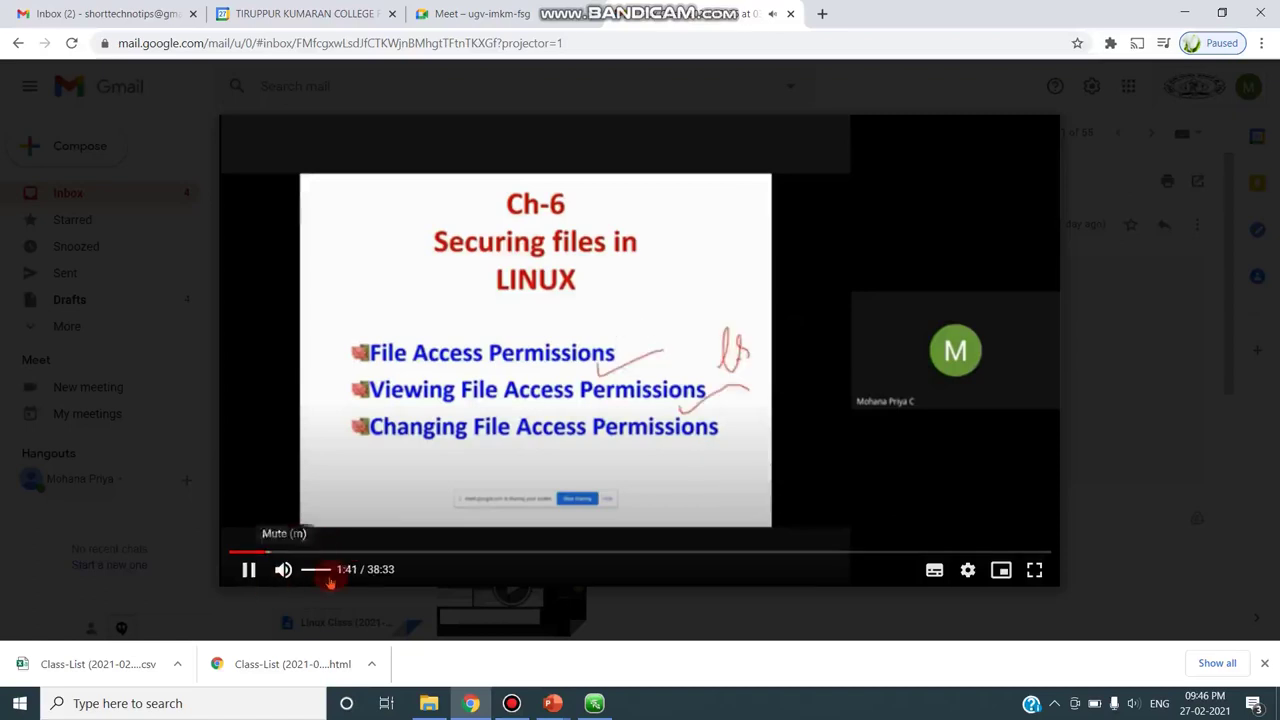
click(250, 570)
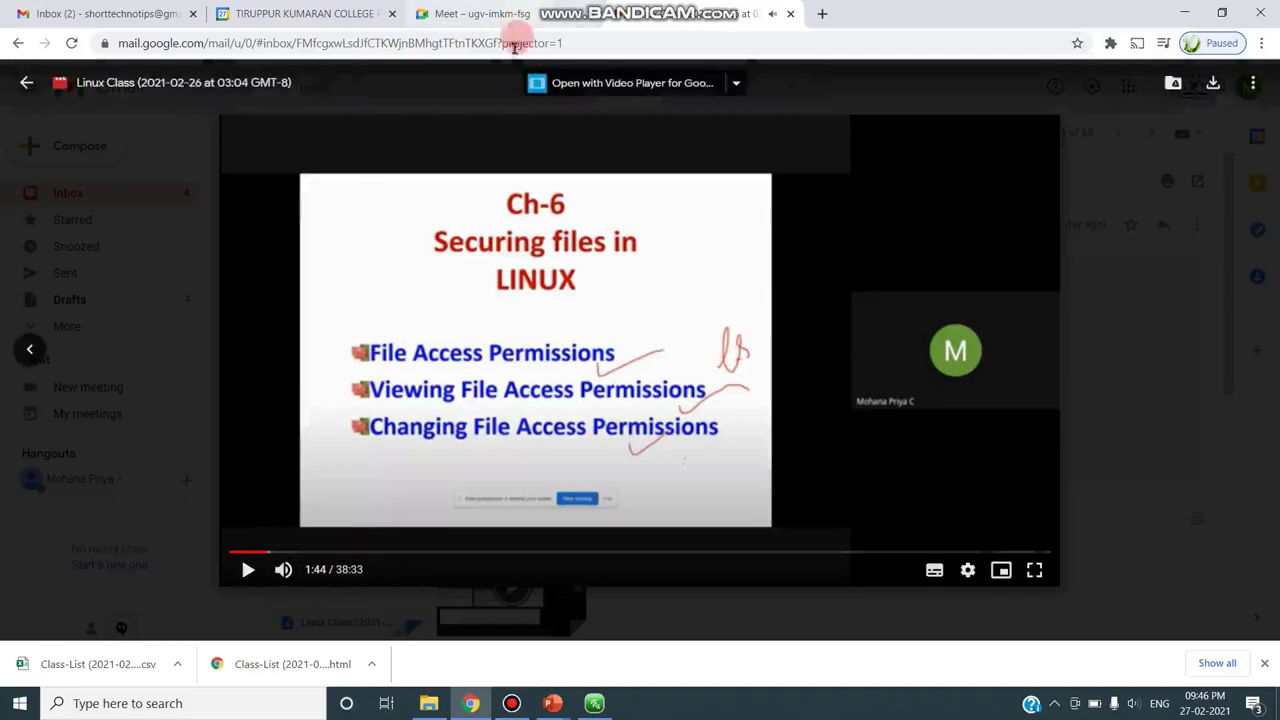
click(537, 12)
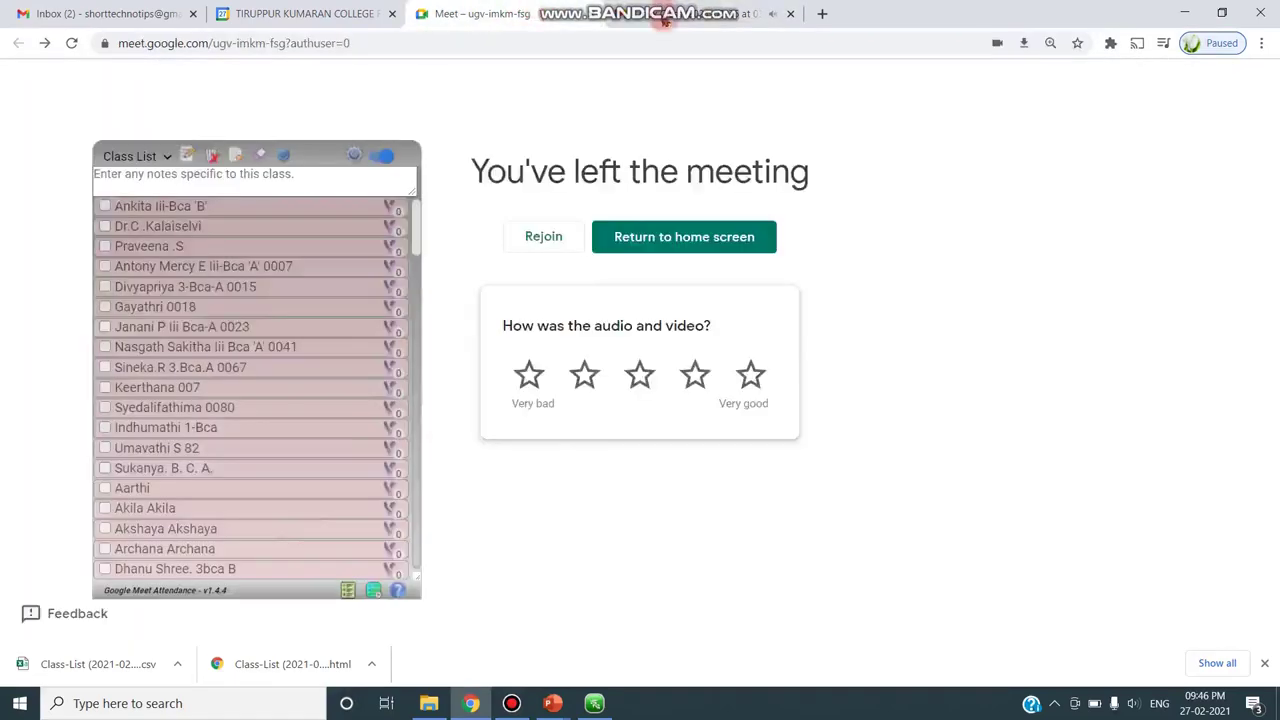
- Back in Gmail, refresh the inbox and open the new ugv-imkm-fsg recording email
click(100, 13)
click(136, 192)
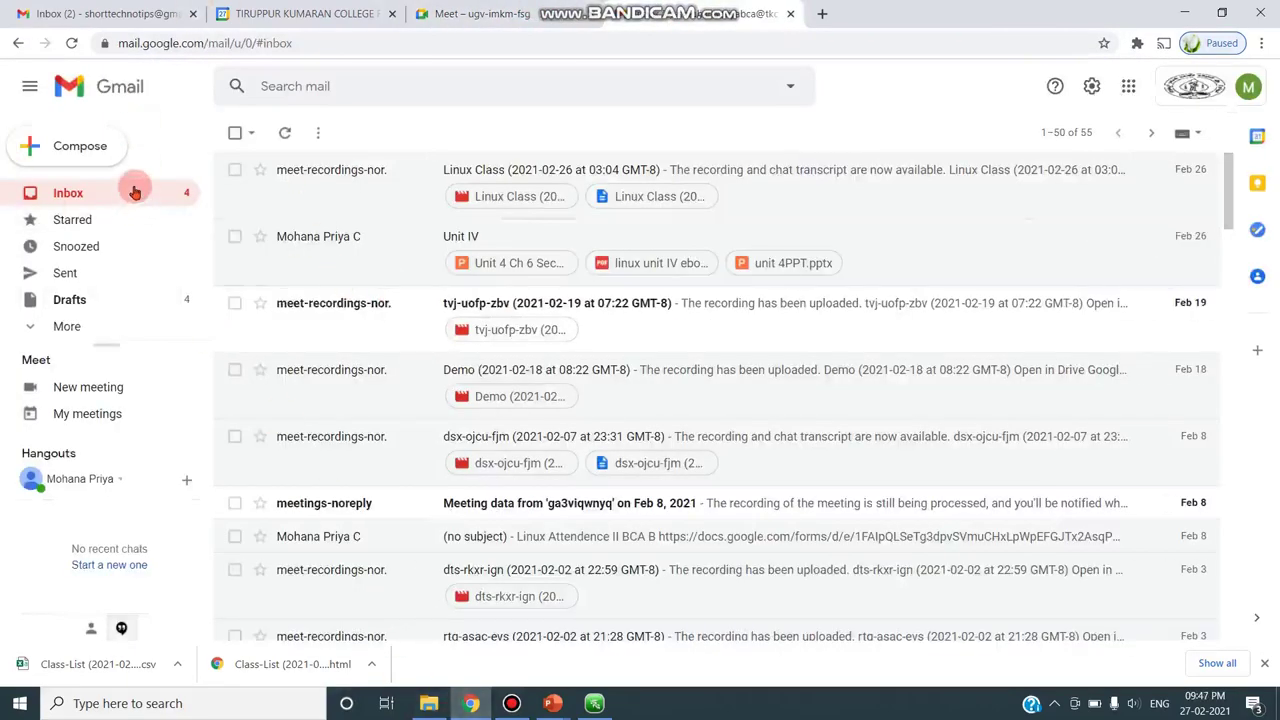
click(299, 45)
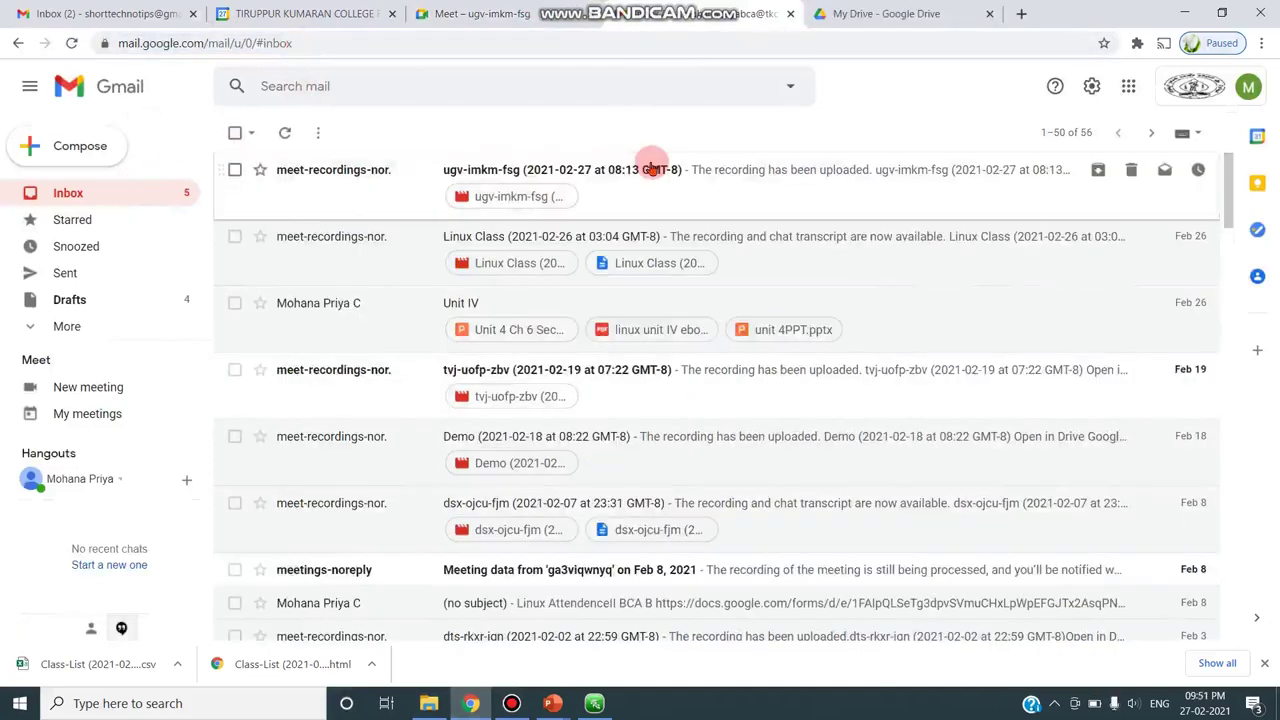
click(652, 166)
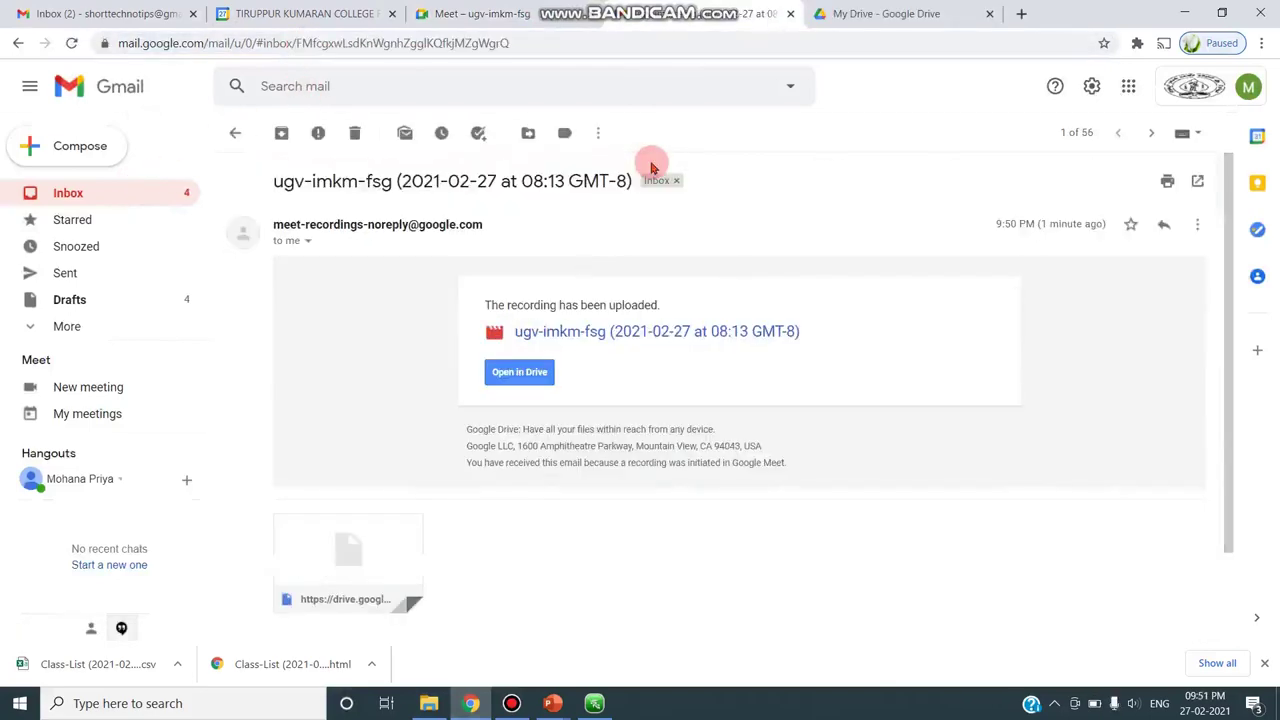
- Find the ugv-imkm-fsg recording in My Drive, open it in Drive in a new tab, and preview the attachment in Gmail
click(883, 10)
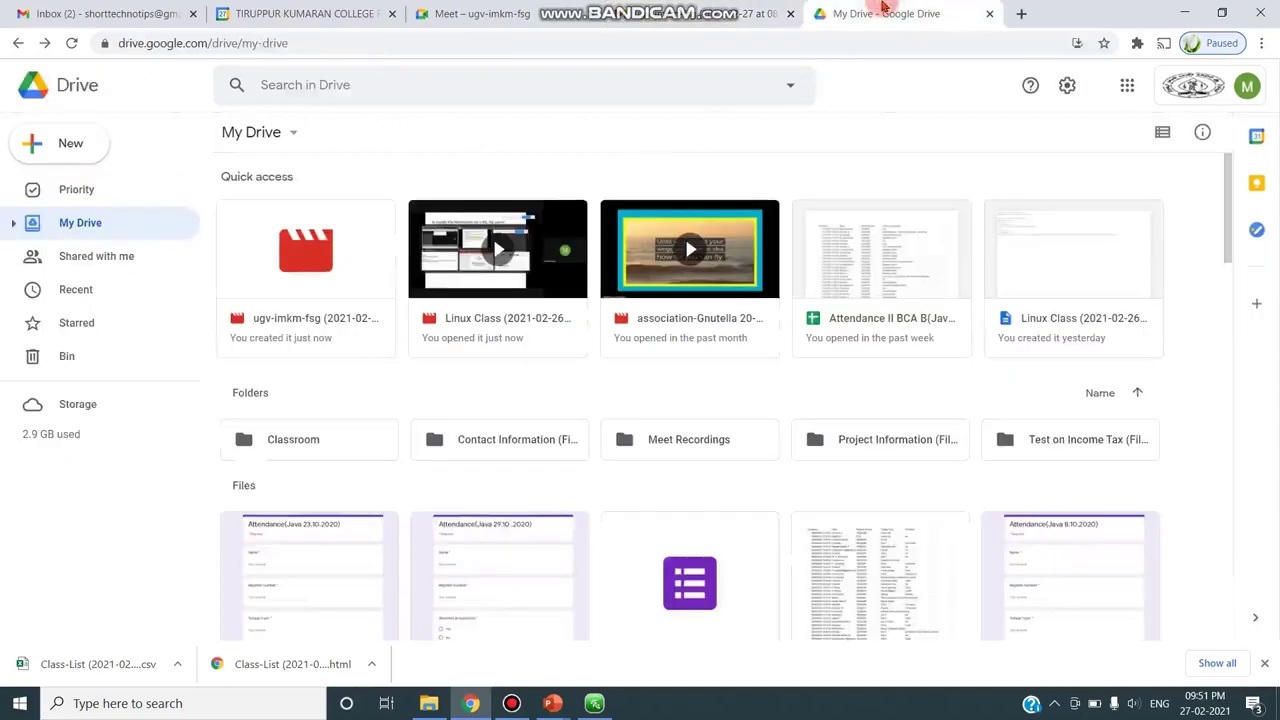
click(295, 245)
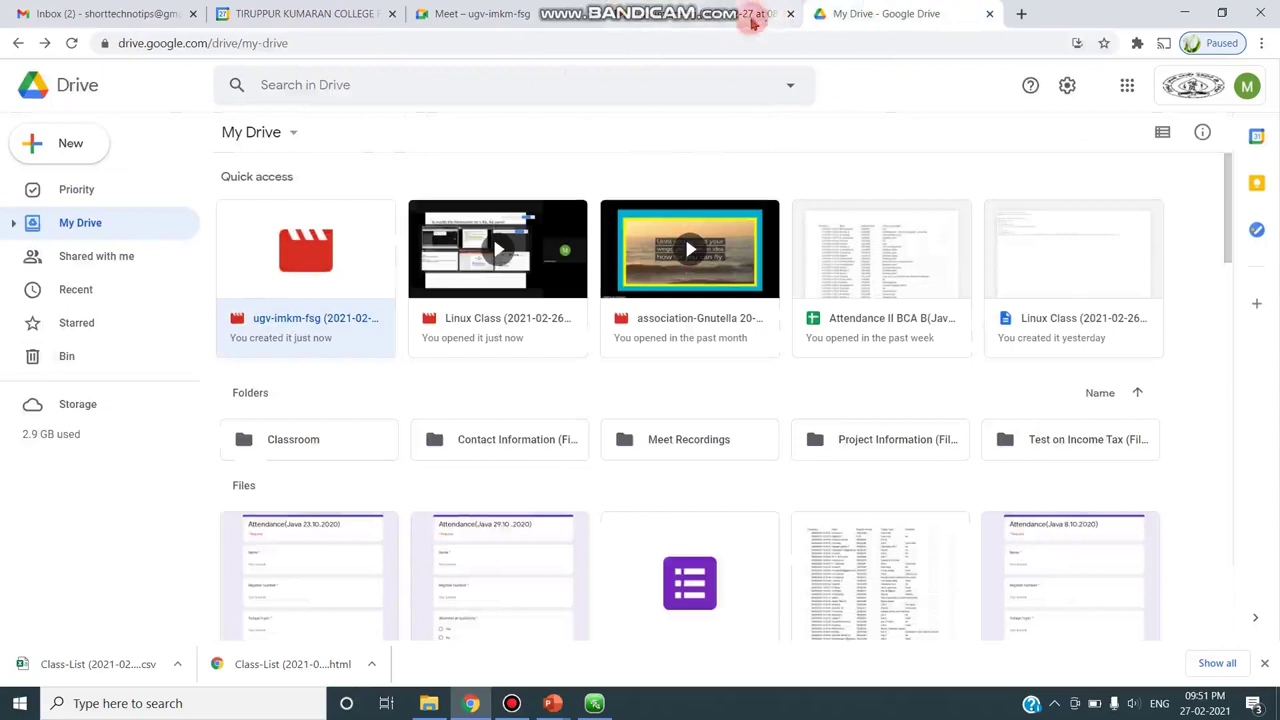
click(650, 12)
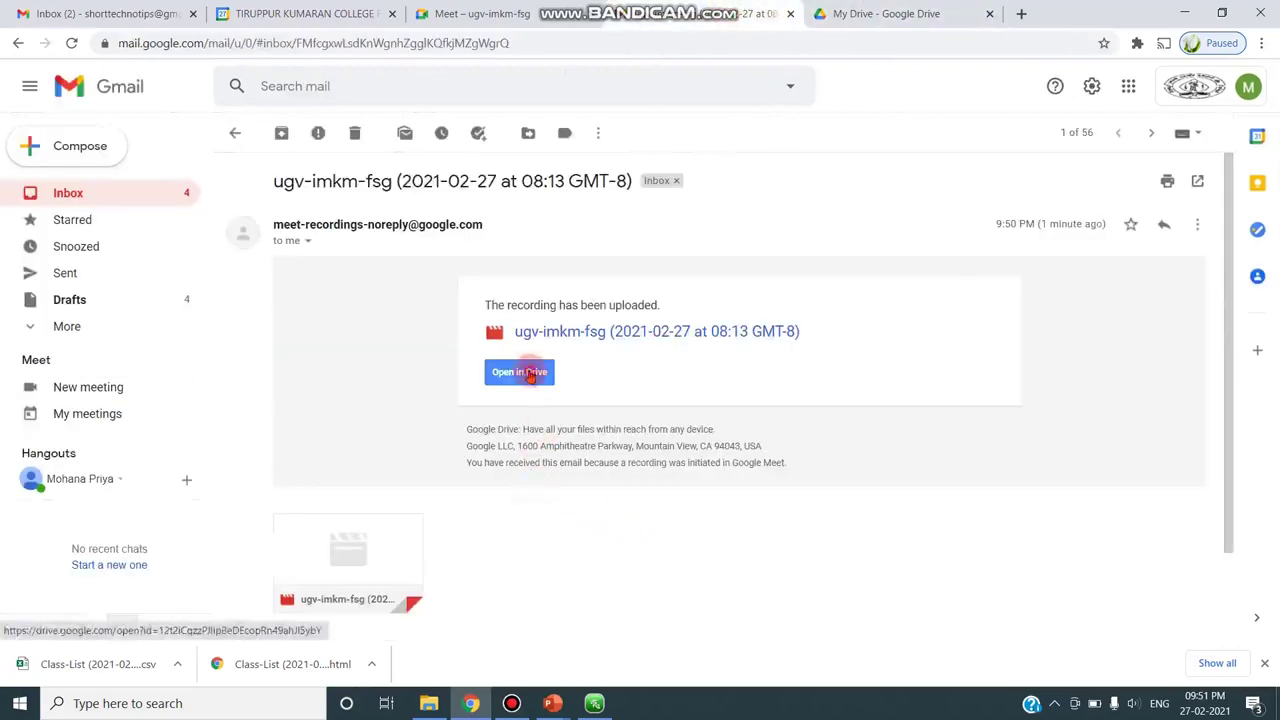
click(529, 371)
click(650, 12)
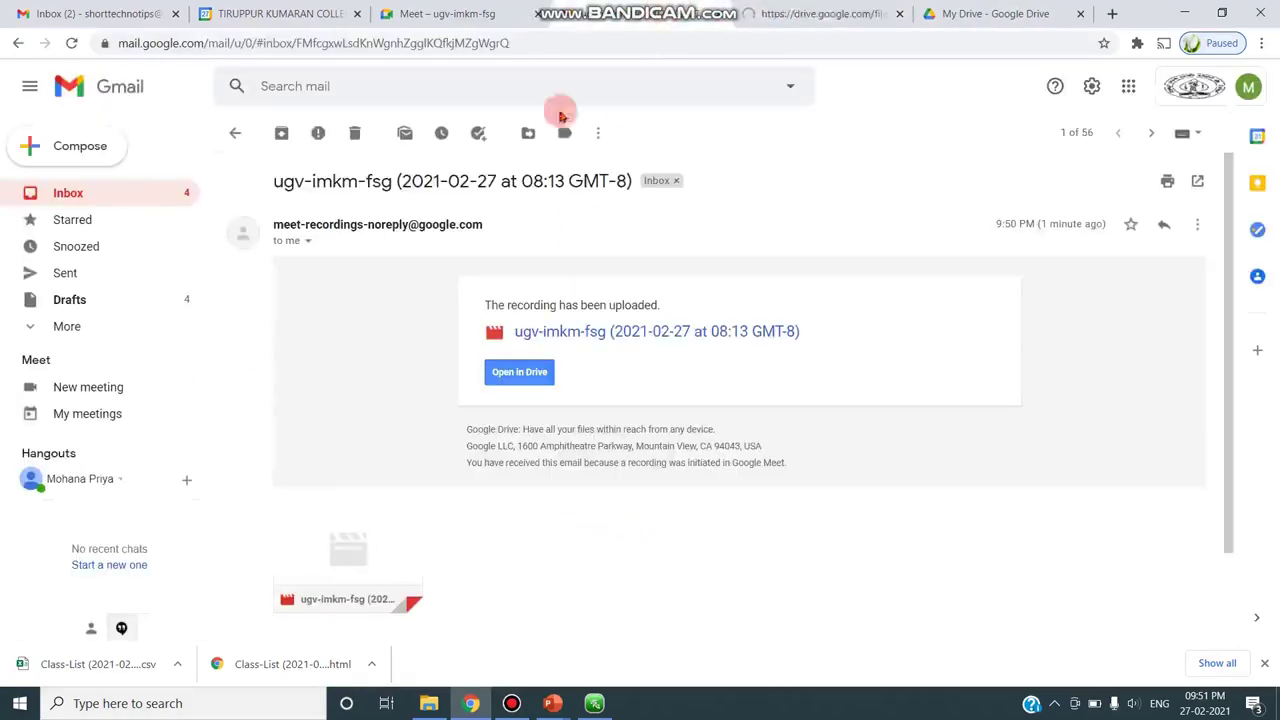
click(355, 558)
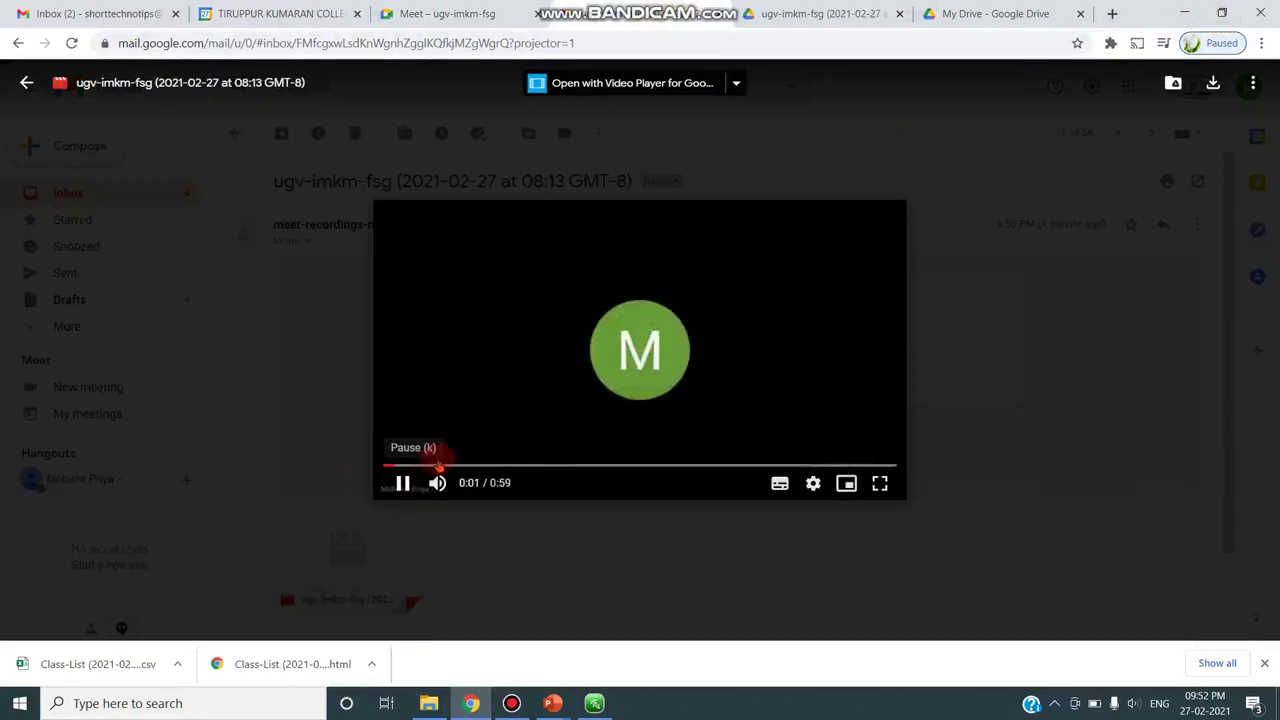
- Scrub the ugv-imkm-fsg preview through about 0:12, 0:19 and 0:24, then resume playback
mouse_move(443, 483)
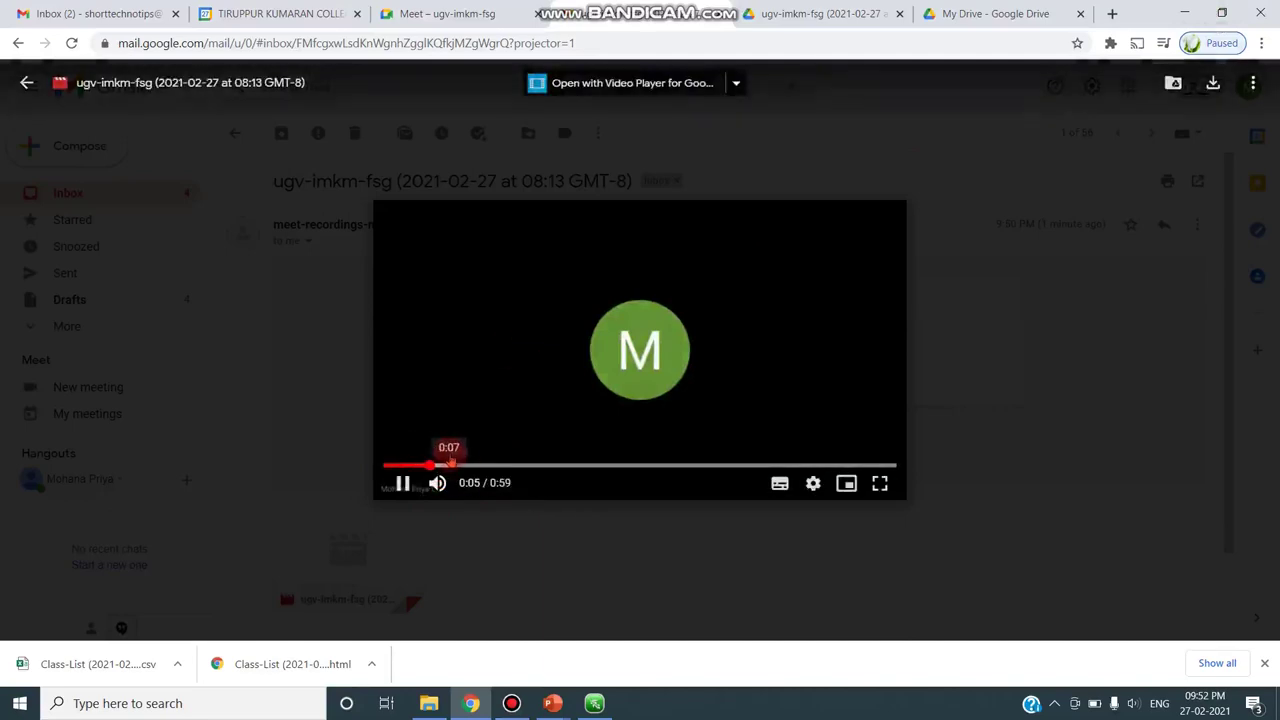
click(500, 466)
drag(517, 466, 626, 463)
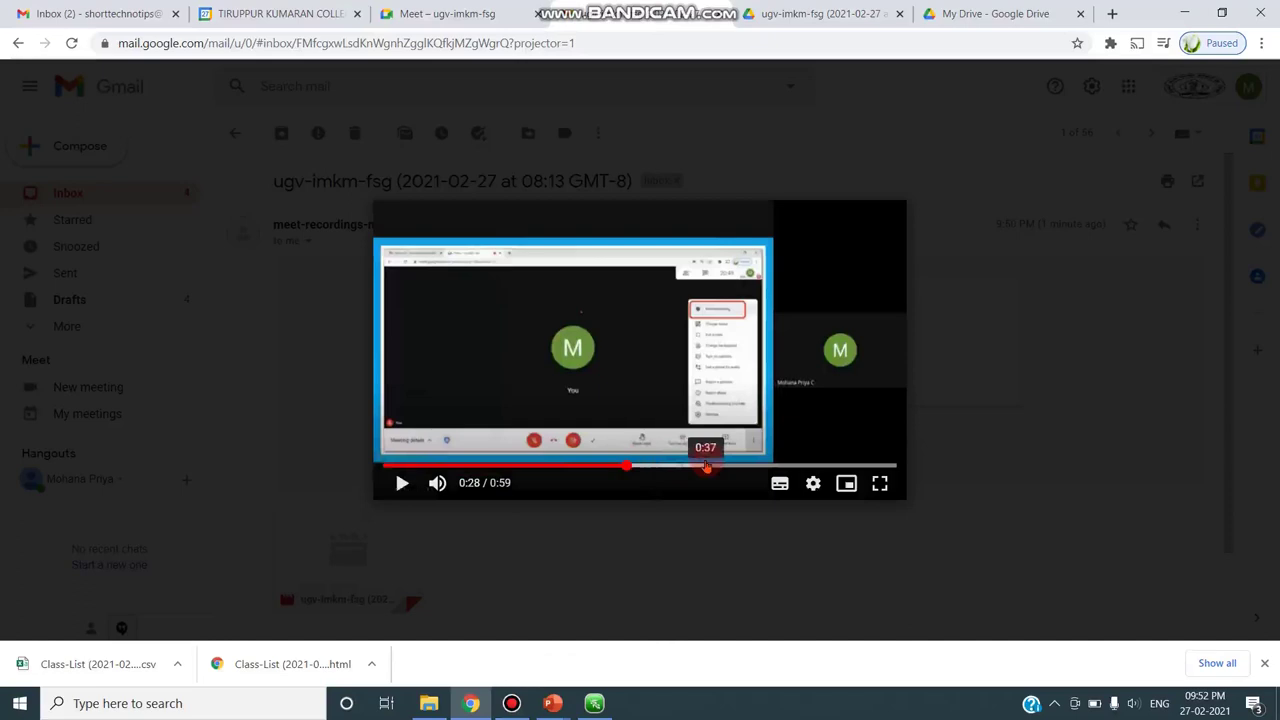
drag(593, 466, 548, 472)
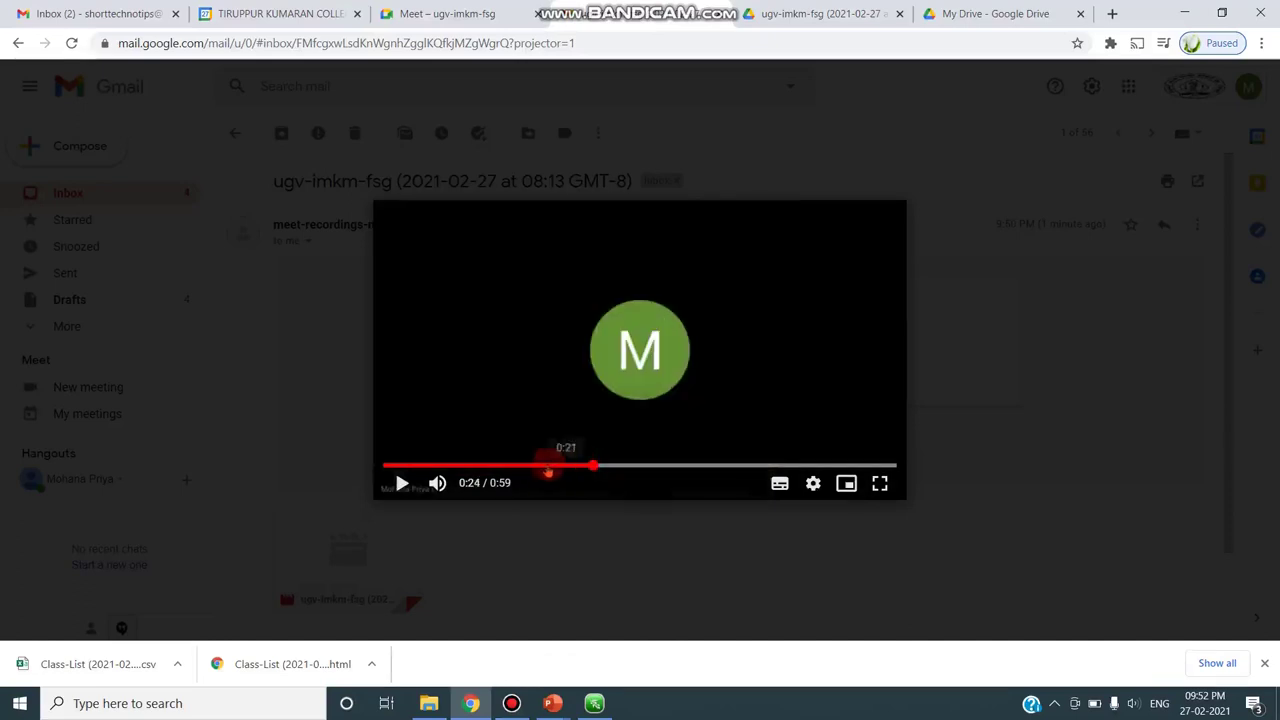
click(399, 483)
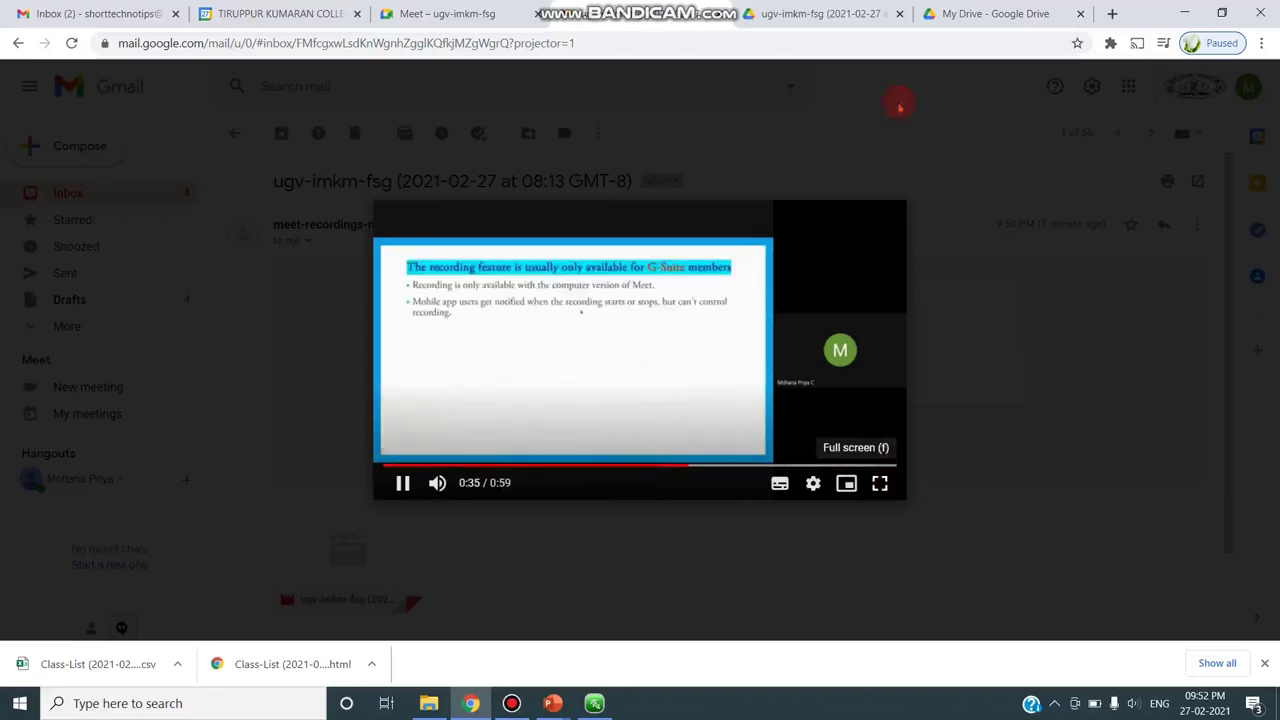
- Compare the Drive video tab with the Gmail preview, ending in Gmail on the G-Suite recording slide
click(789, 14)
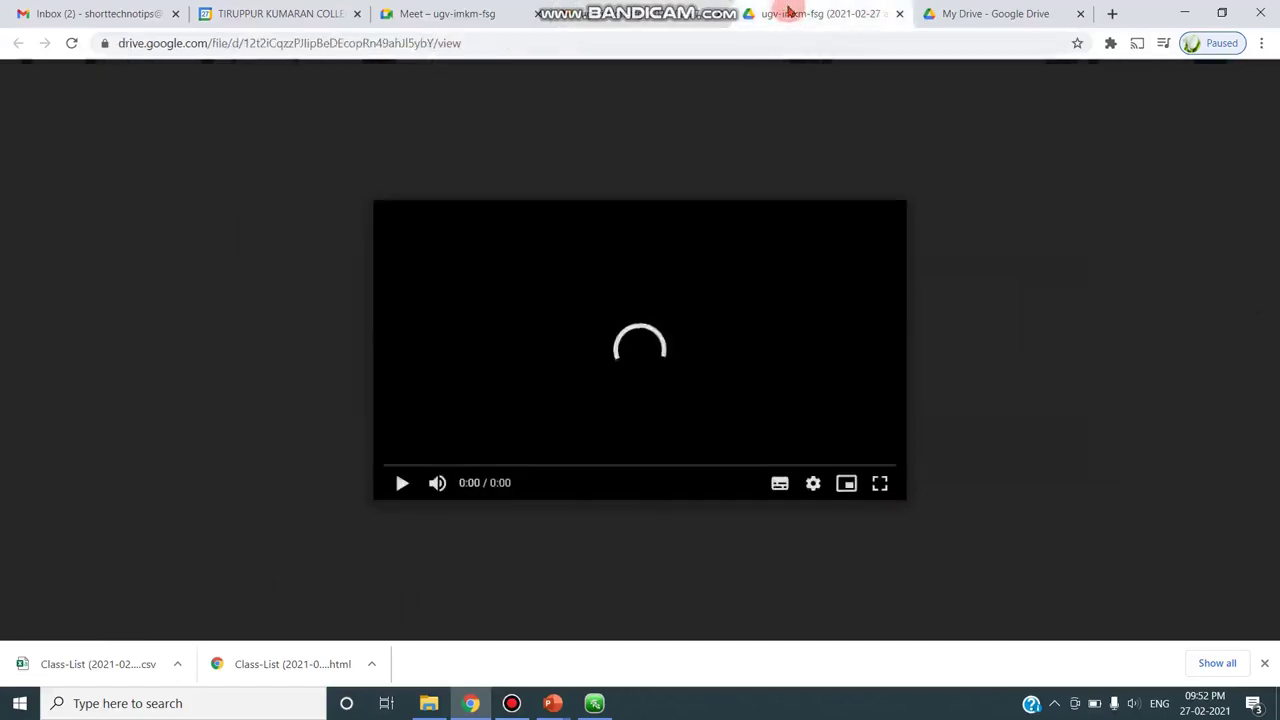
click(638, 27)
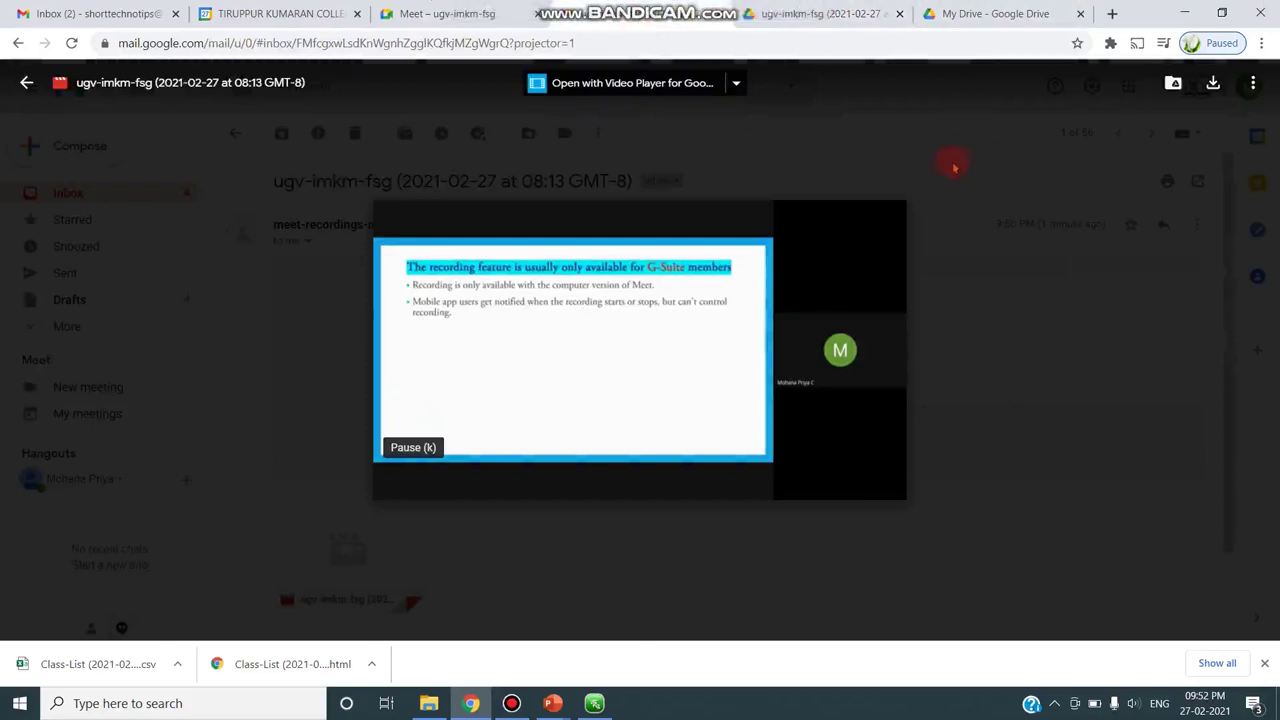
click(858, 17)
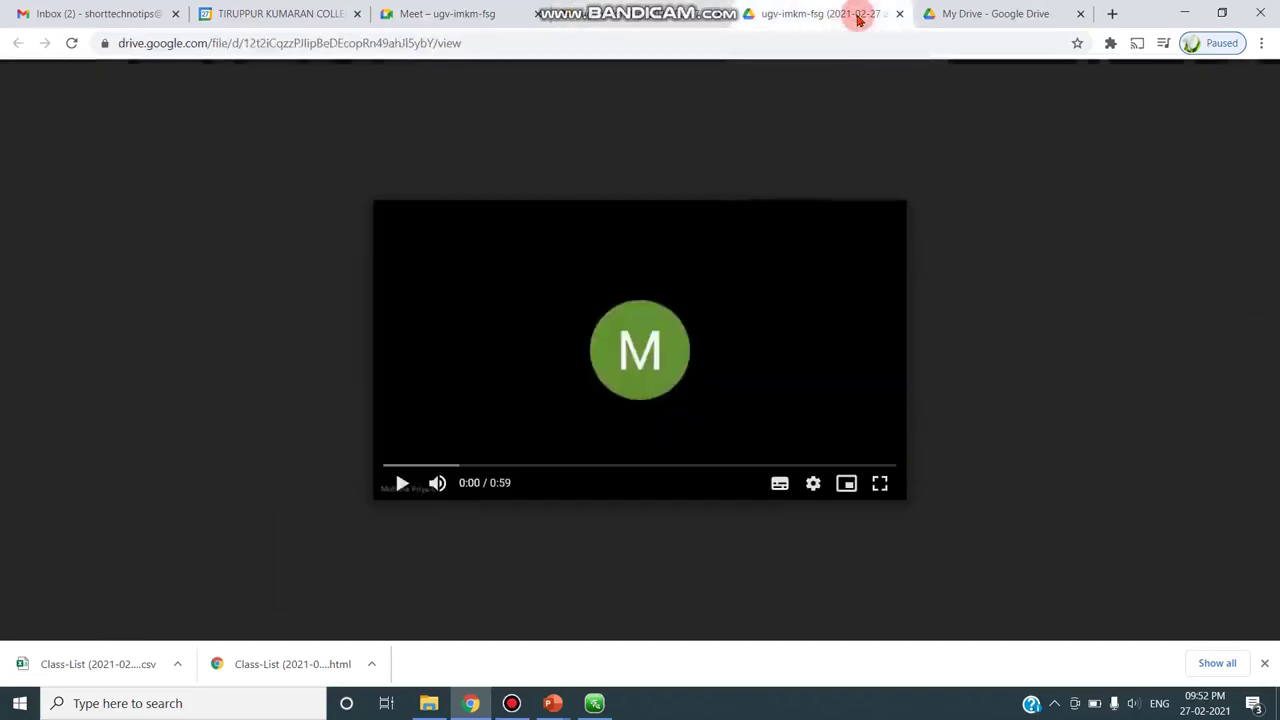
key(ctrl+1)
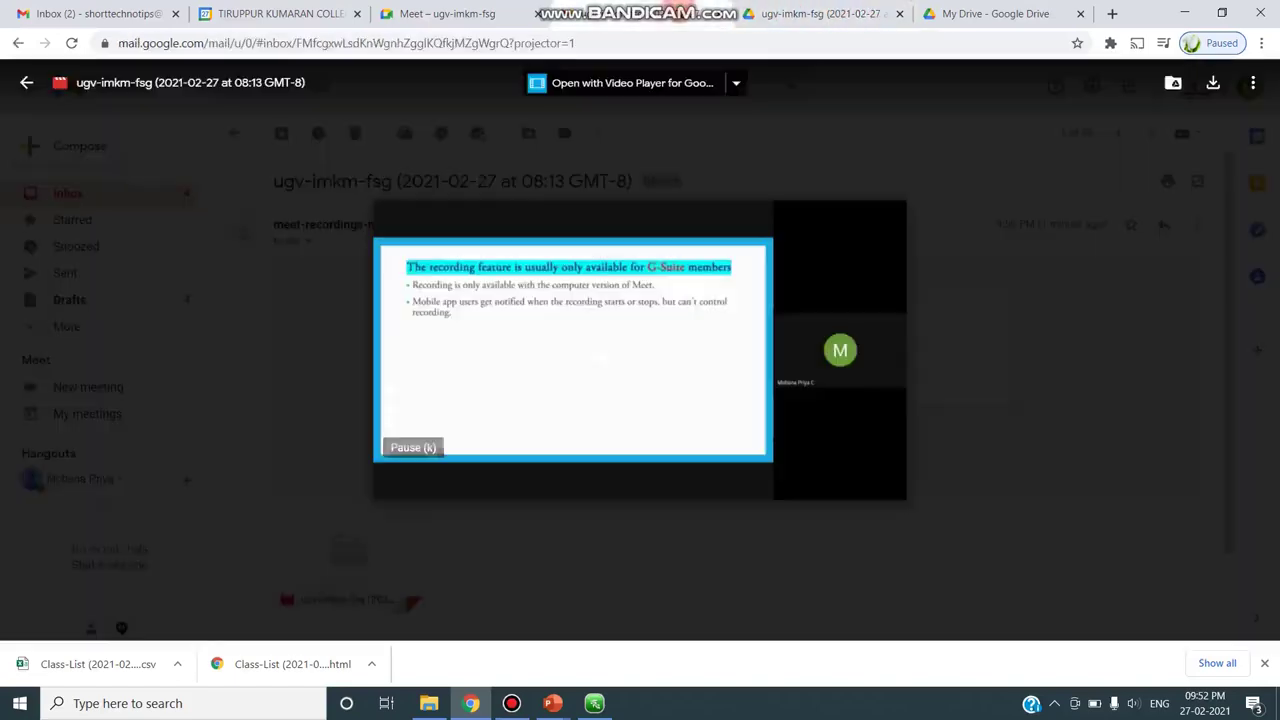